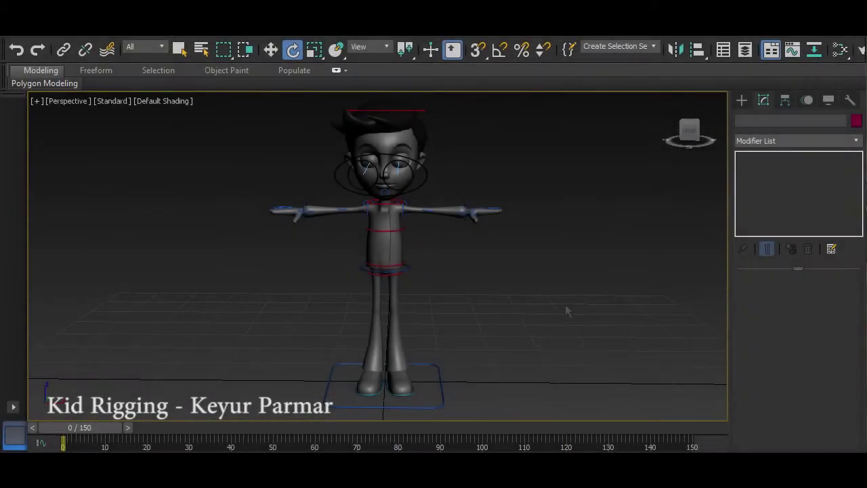
Step: Orbit to a side view and select the MAin_CTRL rectangle beneath the character's feet
{"action": "mouse_move", "coordinate": [426, 339]}
{"action": "middle_mouse_down", "text": "alt"}
{"action": "mouse_move", "coordinate": [475, 338]}
{"action": "mouse_move", "coordinate": [442, 343]}
{"action": "mouse_move", "coordinate": [452, 428]}
{"action": "mouse_move", "coordinate": [452, 413]}
{"action": "middle_mouse_up", "text": "alt"}
{"action": "left_click", "coordinate": [437, 410]}
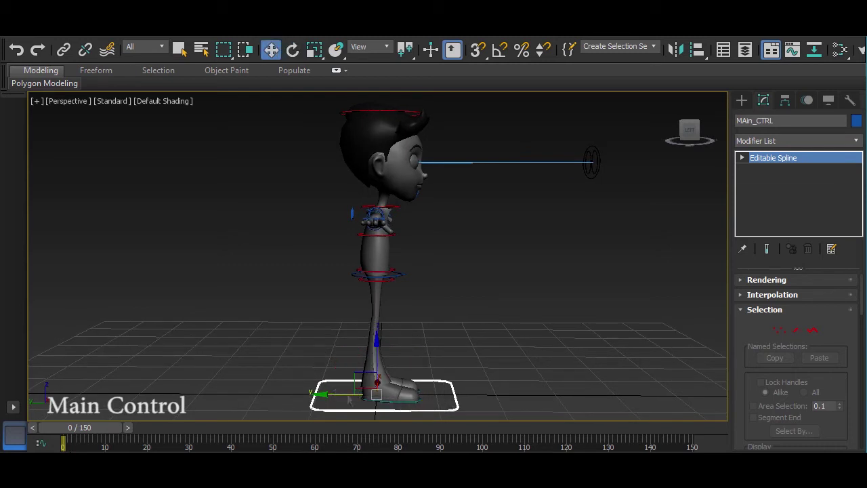
Step: Slide MAin_CTRL sideways and back to test moving the whole rig
{"action": "mouse_move", "coordinate": [350, 400]}
{"action": "left_mouse_down"}
{"action": "mouse_move", "coordinate": [299, 384]}
{"action": "mouse_move", "coordinate": [429, 398]}
{"action": "left_mouse_up"}
{"action": "scroll", "coordinate": [380, 396], "scroll_direction": "up", "scroll_amount": 3}
{"action": "scroll", "coordinate": [379, 396], "scroll_direction": "up", "scroll_amount": 2}
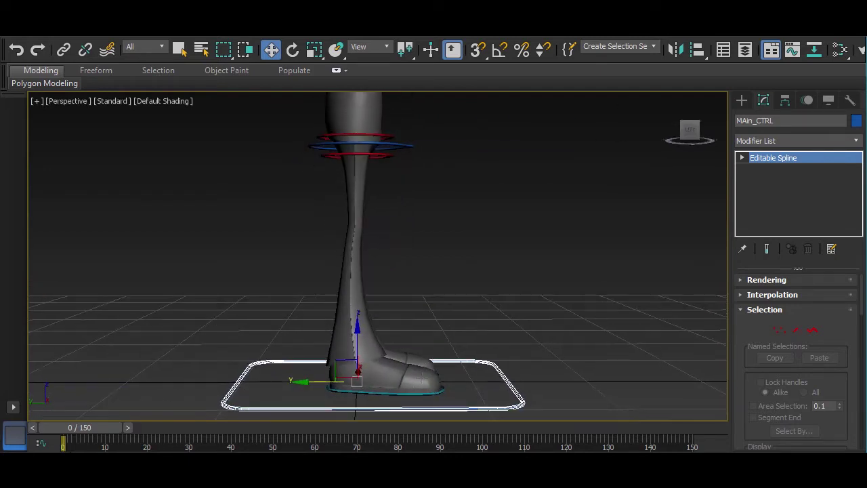
Step: Test R_Bottom_Leg along Y and Z to bend the knee, then return it under the straight leg
{"action": "left_click", "coordinate": [410, 393]}
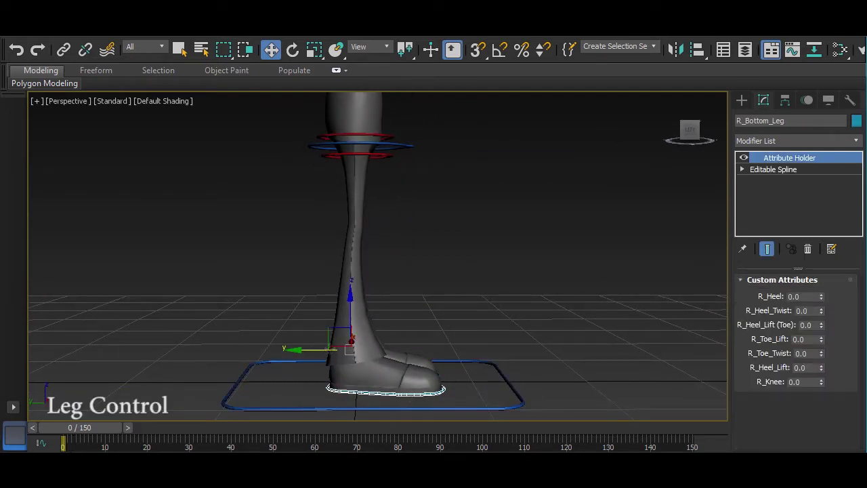
{"action": "mouse_move", "coordinate": [323, 349]}
{"action": "left_mouse_down"}
{"action": "mouse_move", "coordinate": [297, 361]}
{"action": "mouse_move", "coordinate": [372, 363]}
{"action": "left_mouse_up"}
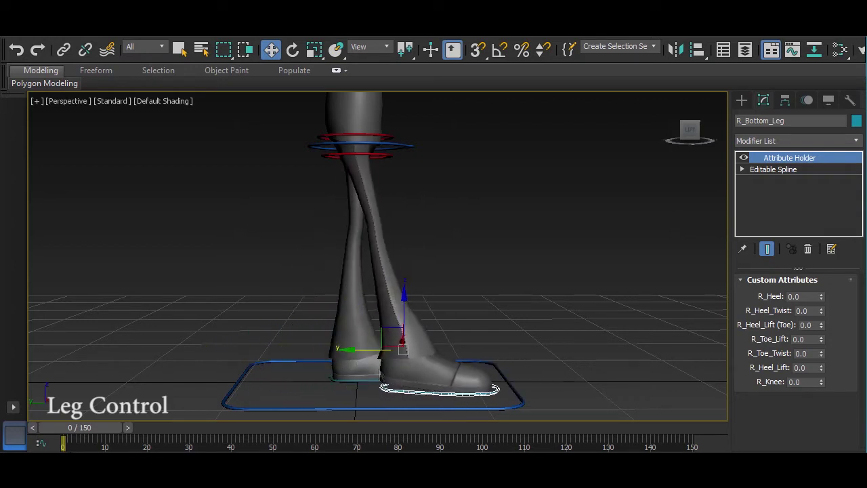
{"action": "mouse_move", "coordinate": [410, 315]}
{"action": "left_mouse_down"}
{"action": "mouse_move", "coordinate": [355, 316]}
{"action": "mouse_move", "coordinate": [356, 278]}
{"action": "mouse_move", "coordinate": [354, 329]}
{"action": "left_mouse_up"}
{"action": "mouse_move", "coordinate": [473, 374]}
{"action": "middle_mouse_down", "text": "alt"}
{"action": "mouse_move", "coordinate": [328, 388]}
{"action": "mouse_move", "coordinate": [343, 353]}
{"action": "middle_mouse_up", "text": "alt"}
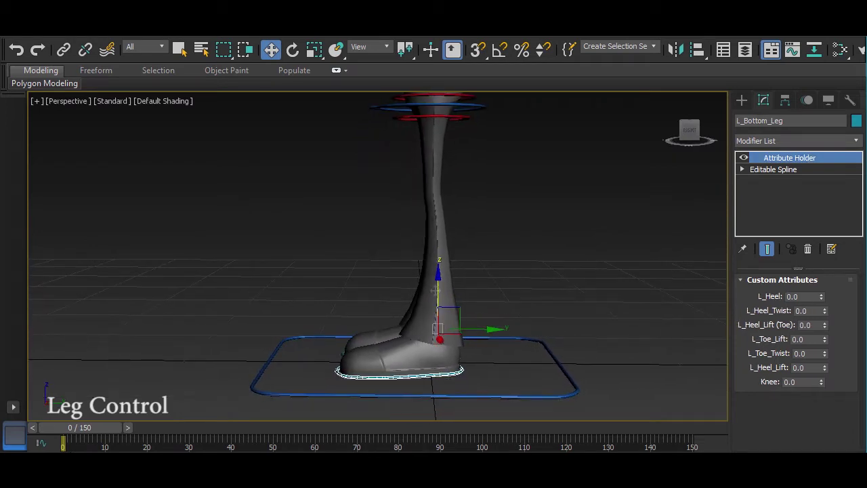
{"action": "mouse_move", "coordinate": [435, 290]}
{"action": "left_mouse_down"}
{"action": "mouse_move", "coordinate": [477, 344]}
{"action": "mouse_move", "coordinate": [505, 341]}
{"action": "mouse_move", "coordinate": [428, 342]}
{"action": "left_mouse_up"}
{"action": "middle_click_drag", "start_coordinate": [484, 376], "coordinate": [681, 148], "text": "alt"}
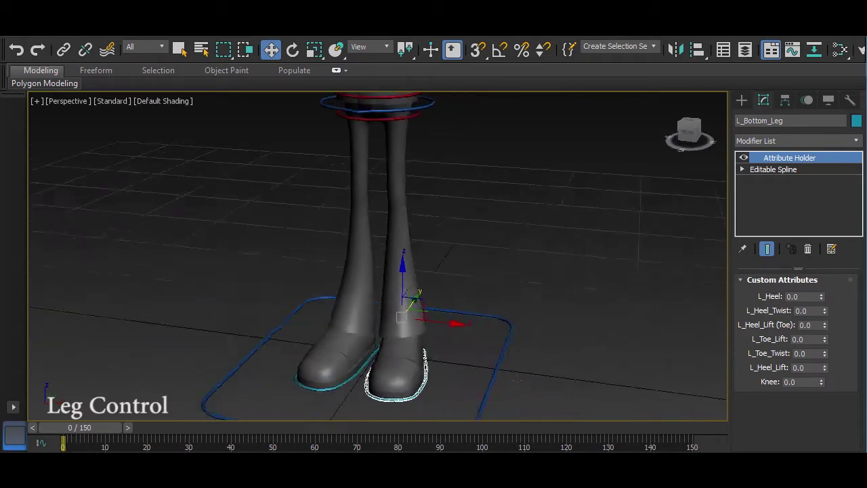
{"action": "middle_click_drag", "start_coordinate": [380, 372], "coordinate": [609, 373], "text": "alt"}
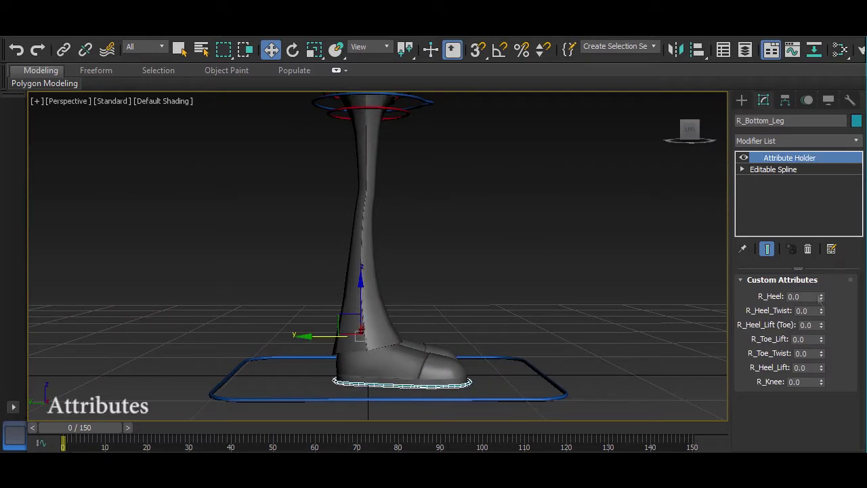
{"action": "mouse_move", "coordinate": [823, 296]}
{"action": "left_mouse_down"}
{"action": "mouse_move", "coordinate": [832, 311]}
{"action": "mouse_move", "coordinate": [832, 286]}
{"action": "mouse_move", "coordinate": [836, 324]}
{"action": "left_mouse_up"}
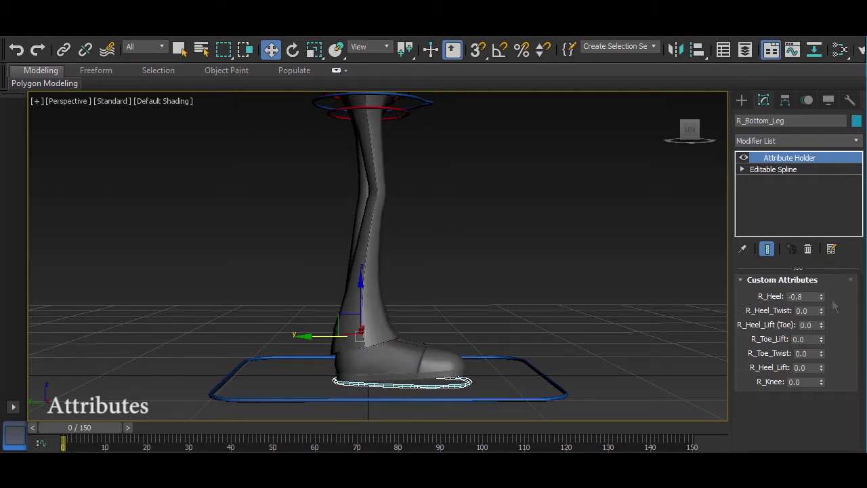
{"action": "mouse_move", "coordinate": [502, 330]}
{"action": "middle_mouse_down", "text": "alt"}
{"action": "mouse_move", "coordinate": [475, 366]}
{"action": "mouse_move", "coordinate": [725, 322]}
{"action": "middle_mouse_up", "text": "alt"}
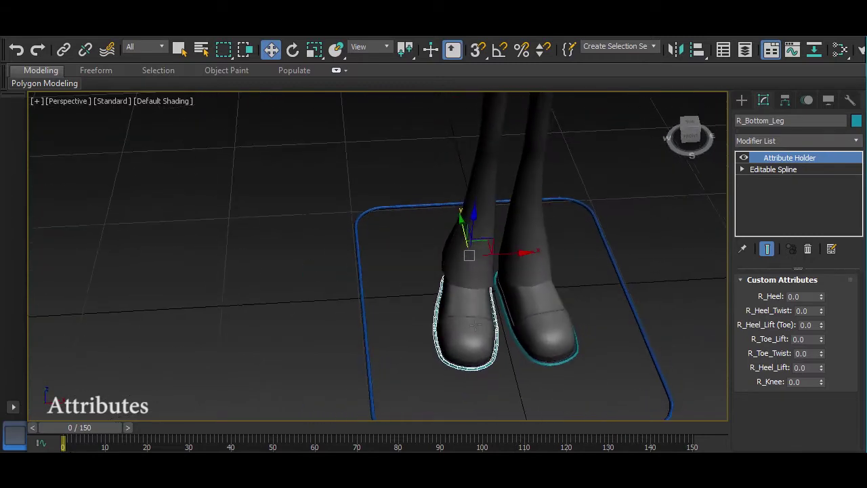
{"action": "middle_click_drag", "start_coordinate": [614, 319], "coordinate": [538, 316], "text": "alt"}
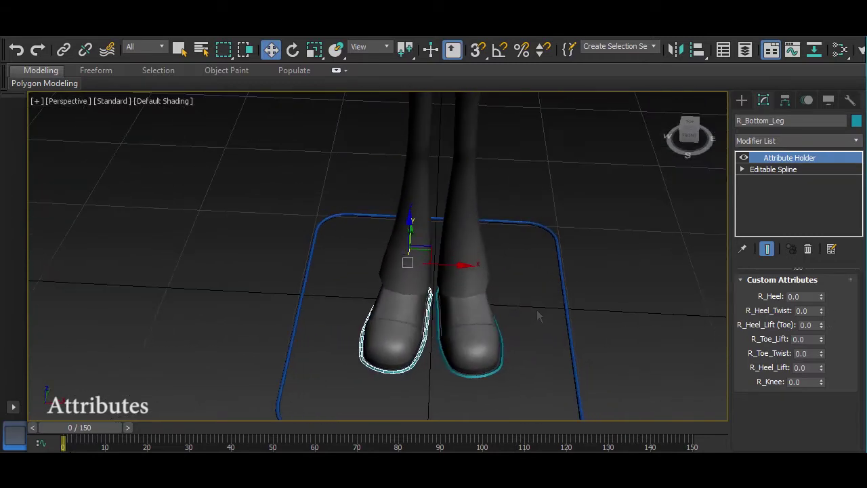
{"action": "left_click_drag", "start_coordinate": [821, 312], "coordinate": [827, 320]}
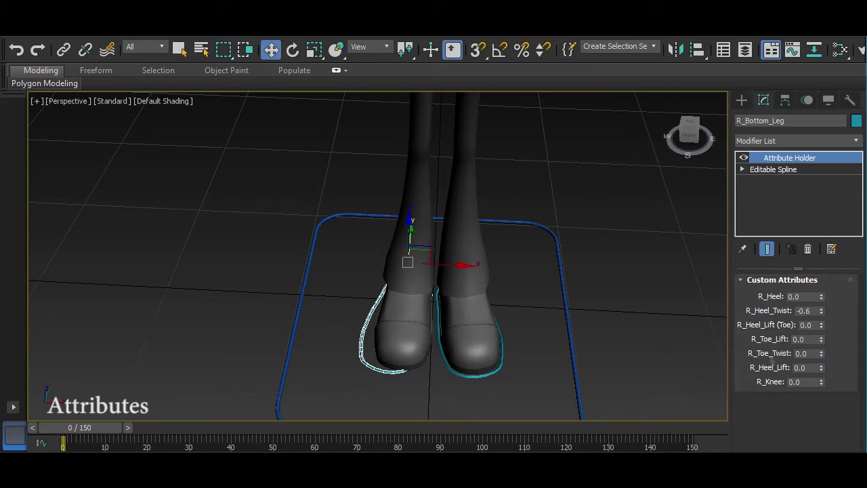
{"action": "right_click", "coordinate": [822, 310]}
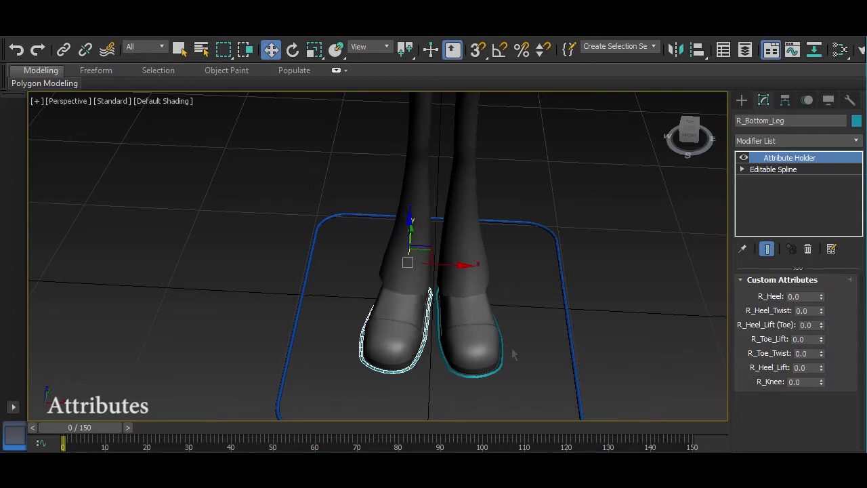
{"action": "middle_click_drag", "start_coordinate": [513, 354], "coordinate": [830, 310], "text": "alt"}
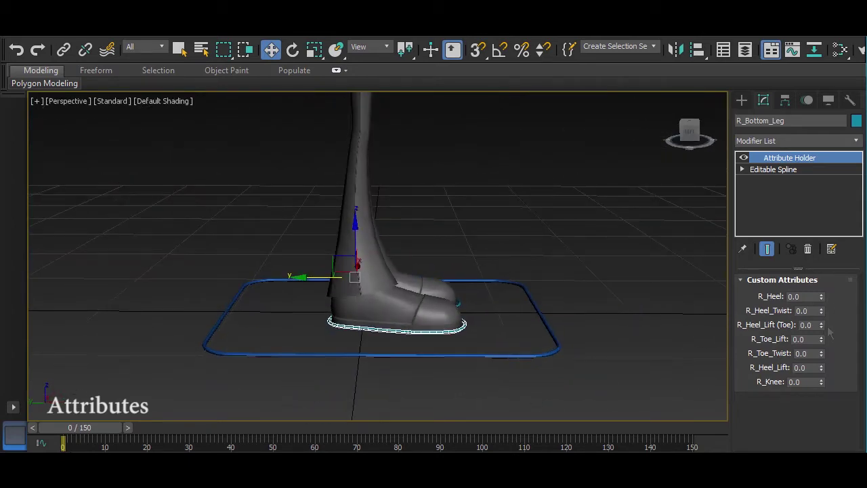
{"action": "mouse_move", "coordinate": [822, 325]}
{"action": "left_mouse_down"}
{"action": "mouse_move", "coordinate": [837, 330]}
{"action": "mouse_move", "coordinate": [836, 313]}
{"action": "mouse_move", "coordinate": [839, 331]}
{"action": "left_mouse_up"}
Step: Test R_Toe_Twist and R_Heel_Lift on the right boot, returning both to 0.0
{"action": "middle_click_drag", "start_coordinate": [618, 331], "coordinate": [551, 363], "text": "alt"}
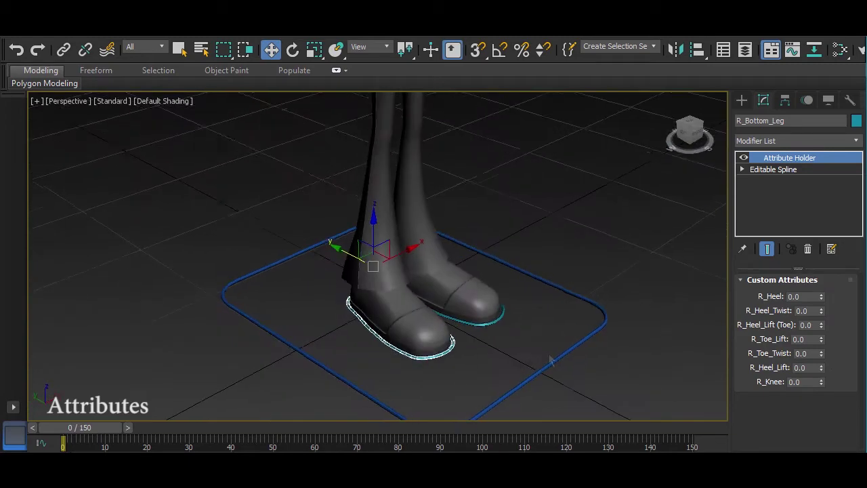
{"action": "mouse_move", "coordinate": [821, 353]}
{"action": "left_mouse_down"}
{"action": "mouse_move", "coordinate": [828, 317]}
{"action": "mouse_move", "coordinate": [836, 325]}
{"action": "left_mouse_up"}
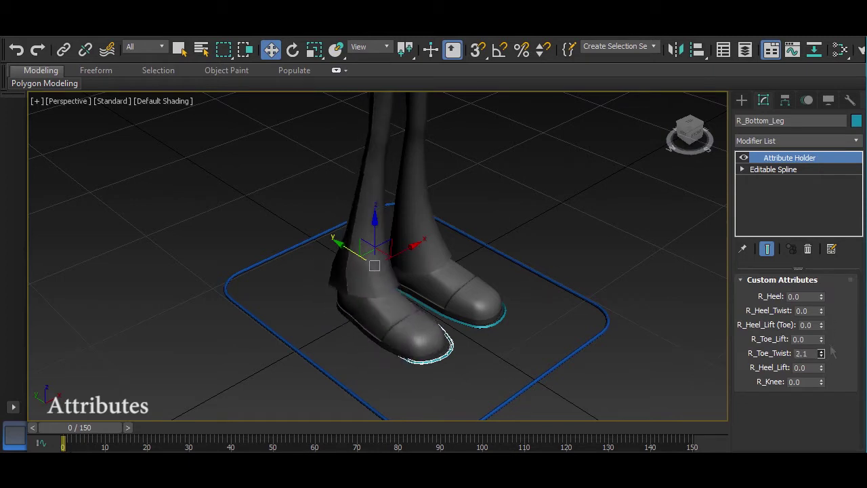
{"action": "right_click", "coordinate": [836, 326]}
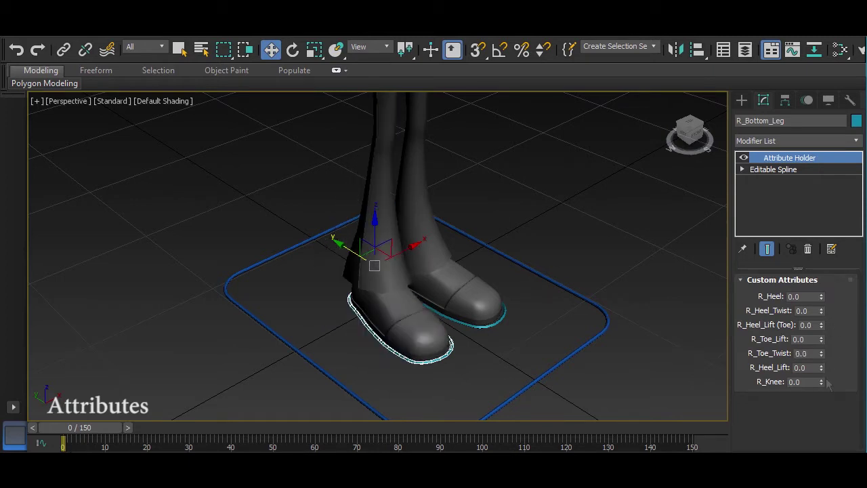
{"action": "left_click_drag", "start_coordinate": [823, 368], "coordinate": [829, 347]}
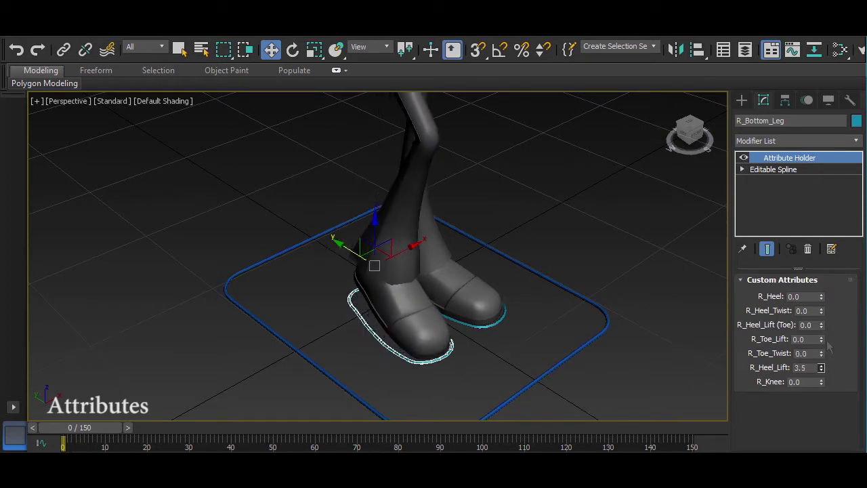
{"action": "middle_click_drag", "start_coordinate": [555, 367], "coordinate": [615, 325], "text": "alt"}
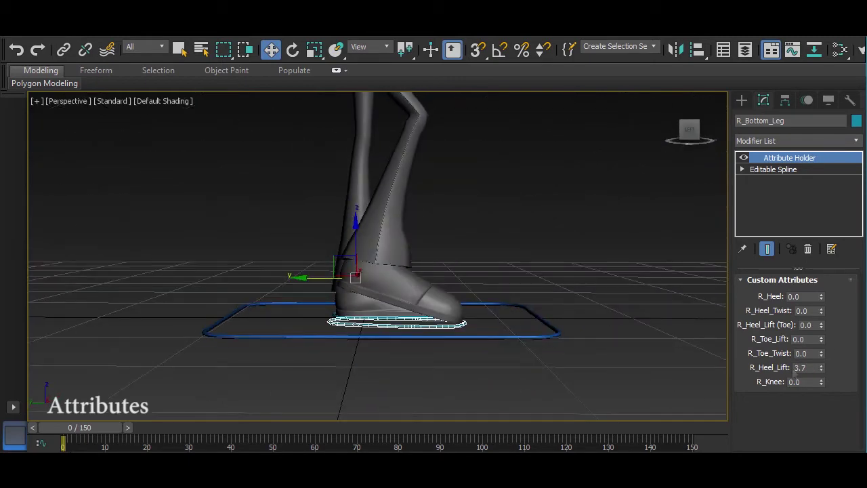
{"action": "mouse_move", "coordinate": [826, 367]}
{"action": "left_mouse_down"}
{"action": "mouse_move", "coordinate": [837, 391]}
{"action": "mouse_move", "coordinate": [844, 341]}
{"action": "mouse_move", "coordinate": [833, 404]}
{"action": "left_mouse_up"}
{"action": "left_click_drag", "start_coordinate": [577, 337], "coordinate": [732, 393]}
Step: Raise R_Bottom_Leg along Z to lift the boot and bend the right knee
{"action": "middle_click_drag", "start_coordinate": [357, 276], "coordinate": [368, 264], "text": "alt"}
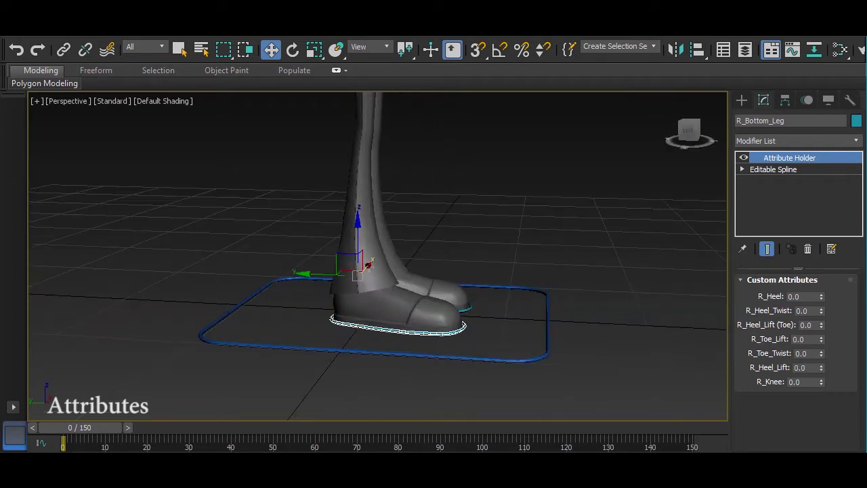
{"action": "left_click_drag", "start_coordinate": [370, 256], "coordinate": [373, 212]}
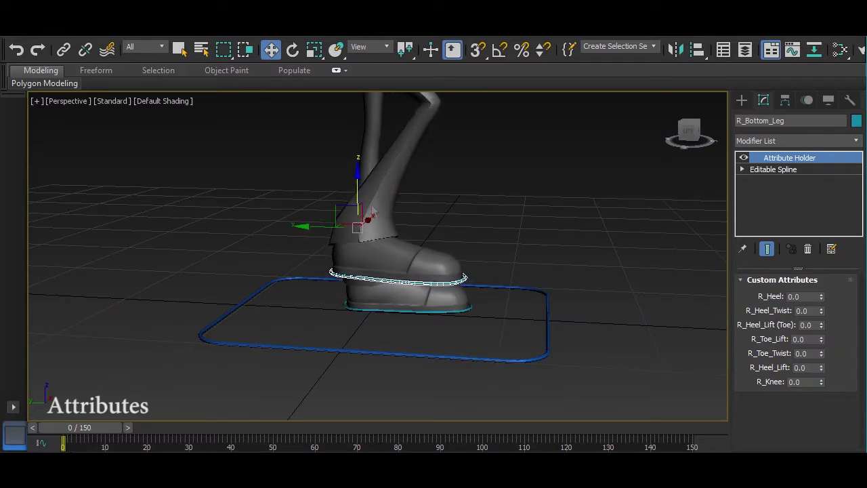
{"action": "mouse_move", "coordinate": [473, 267]}
{"action": "middle_mouse_down", "text": "alt"}
{"action": "mouse_move", "coordinate": [501, 249]}
{"action": "mouse_move", "coordinate": [505, 307]}
{"action": "middle_mouse_up", "text": "alt"}
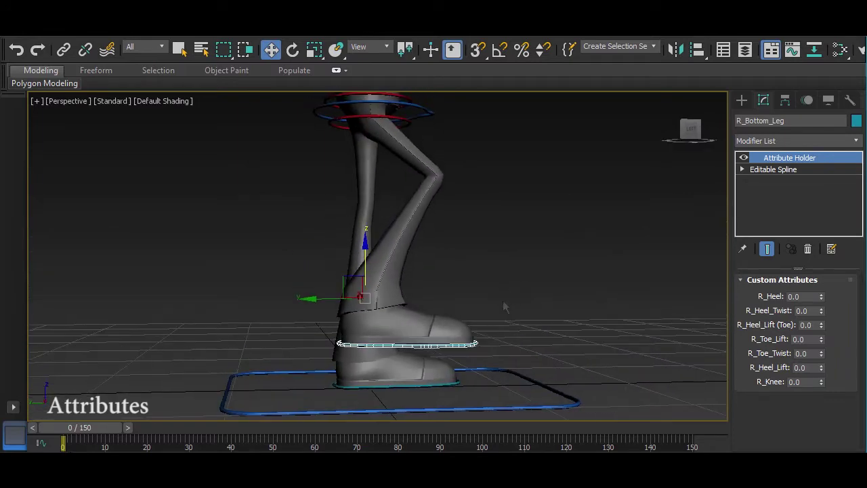
{"action": "middle_click_drag", "start_coordinate": [594, 344], "coordinate": [461, 353], "text": "alt"}
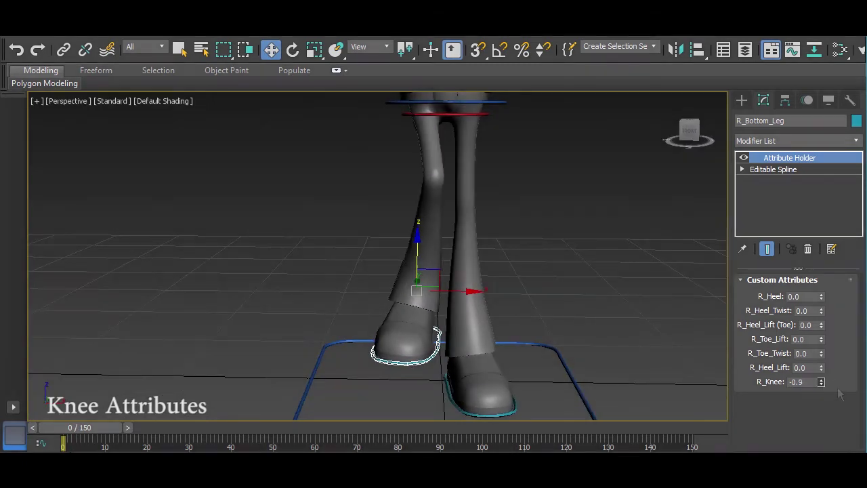
Step: Dial R_Knee, then test L_Bottom_Leg's lift and Knee attribute, undoing back to 0.0 with boots flat
{"action": "mouse_move", "coordinate": [822, 383]}
{"action": "left_mouse_down"}
{"action": "mouse_move", "coordinate": [841, 403]}
{"action": "mouse_move", "coordinate": [829, 371]}
{"action": "mouse_move", "coordinate": [823, 387]}
{"action": "left_mouse_up"}
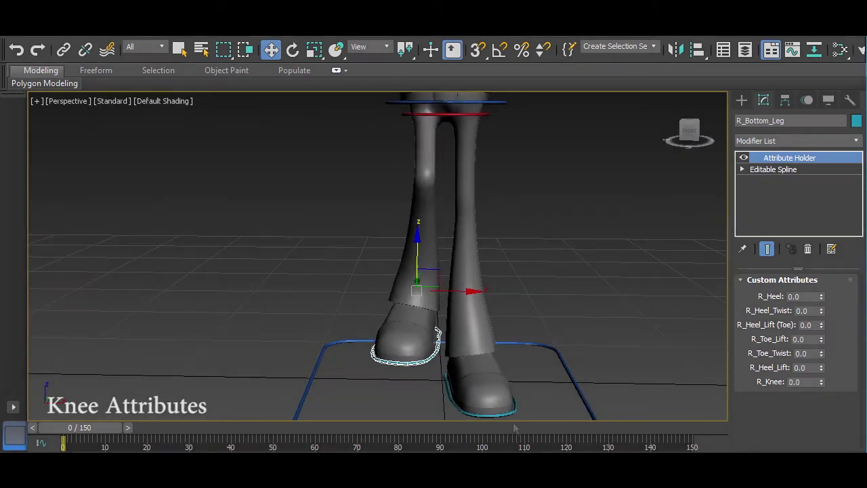
{"action": "left_click", "coordinate": [501, 415]}
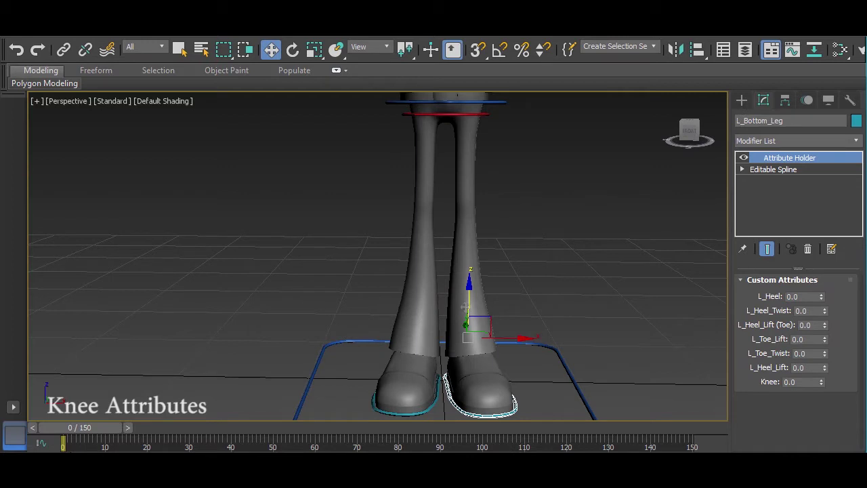
{"action": "left_click_drag", "start_coordinate": [466, 307], "coordinate": [476, 253]}
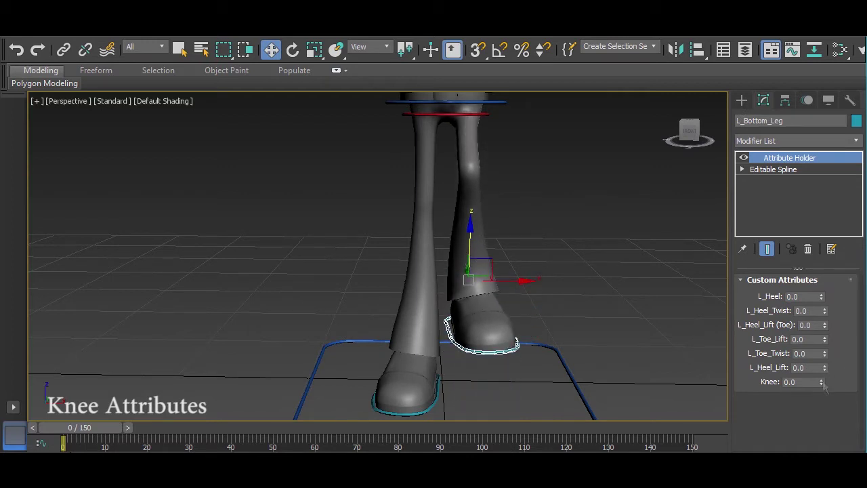
{"action": "mouse_move", "coordinate": [823, 383]}
{"action": "left_mouse_down"}
{"action": "mouse_move", "coordinate": [842, 405]}
{"action": "mouse_move", "coordinate": [845, 388]}
{"action": "left_mouse_up"}
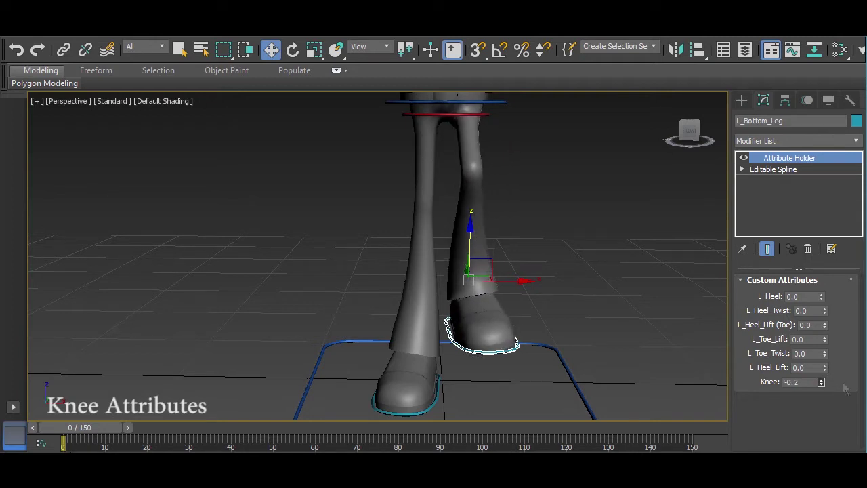
{"action": "key", "text": "ctrl+z"}
{"action": "middle_click_drag", "start_coordinate": [516, 334], "coordinate": [542, 371]}
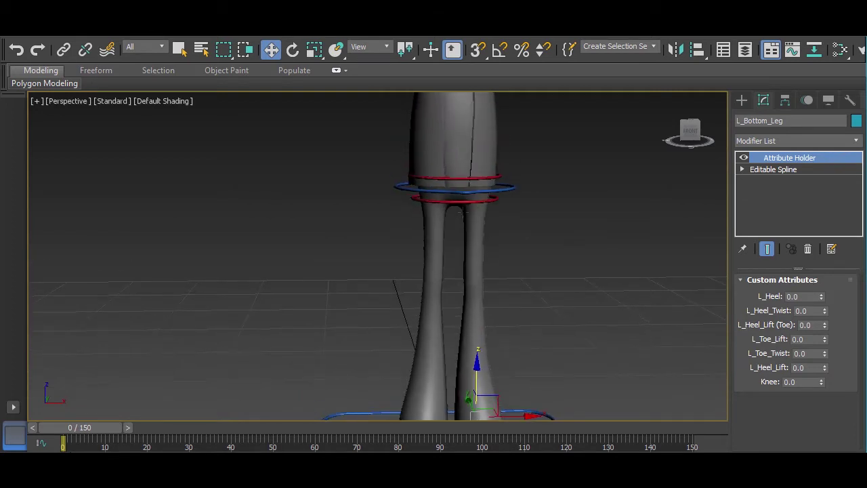
Step: Rotate Lower_Body_Ctrl about 3° on Y to swing the hips, then bring them upright
{"action": "left_click", "coordinate": [496, 198]}
{"action": "mouse_move", "coordinate": [523, 217]}
{"action": "middle_mouse_down", "text": "alt"}
{"action": "mouse_move", "coordinate": [466, 225]}
{"action": "mouse_move", "coordinate": [476, 231]}
{"action": "mouse_move", "coordinate": [467, 266]}
{"action": "mouse_move", "coordinate": [426, 266]}
{"action": "middle_mouse_up", "text": "alt"}
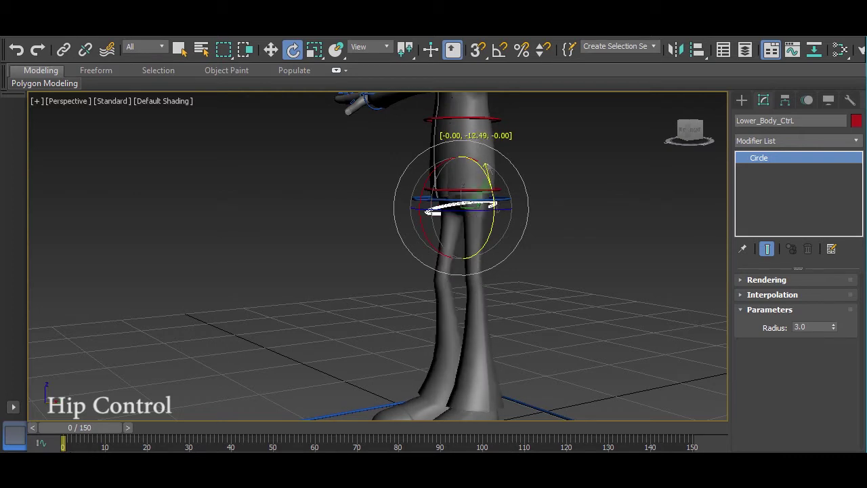
{"action": "left_click_drag", "start_coordinate": [486, 208], "coordinate": [493, 209]}
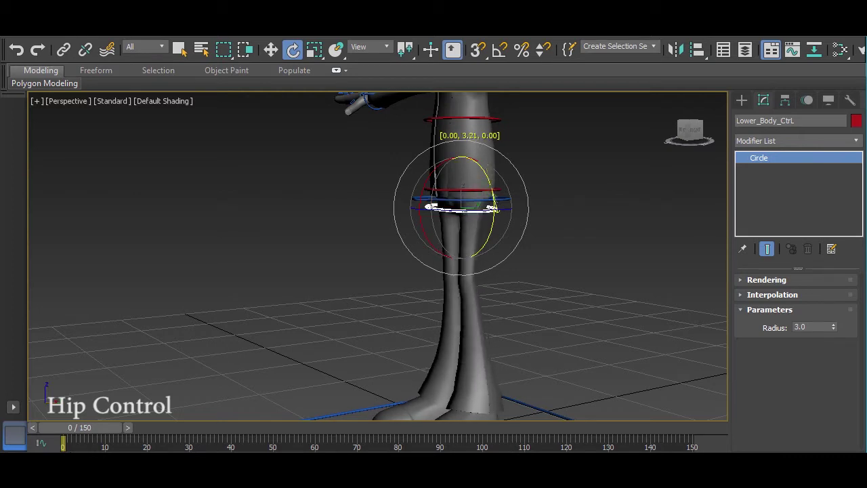
{"action": "middle_click_drag", "start_coordinate": [460, 211], "coordinate": [458, 216], "text": "alt"}
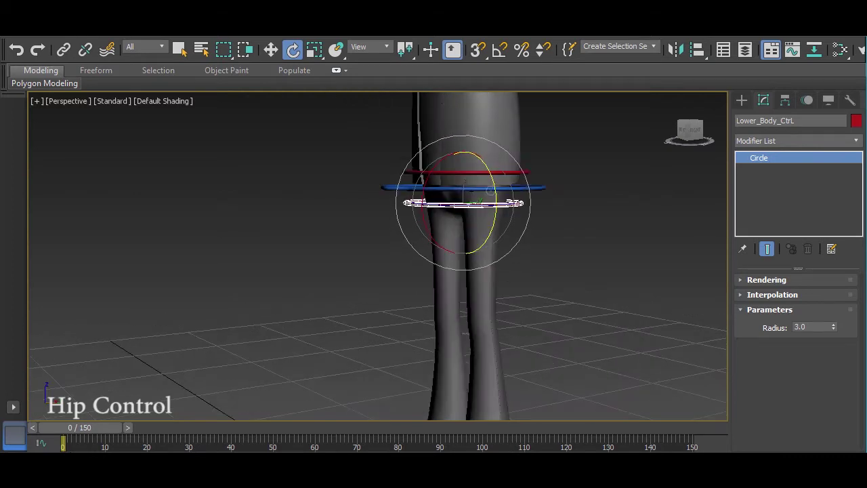
{"action": "left_click", "coordinate": [547, 192]}
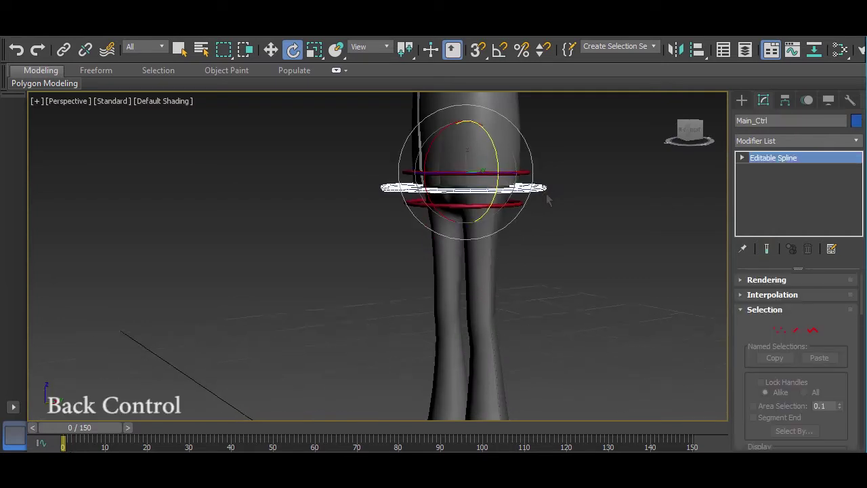
Step: Rotate the back control to bend the upper body forward
{"action": "mouse_move", "coordinate": [546, 195]}
{"action": "middle_mouse_down", "text": "alt"}
{"action": "mouse_move", "coordinate": [531, 187]}
{"action": "mouse_move", "coordinate": [505, 204]}
{"action": "mouse_move", "coordinate": [506, 223]}
{"action": "middle_mouse_up", "text": "alt"}
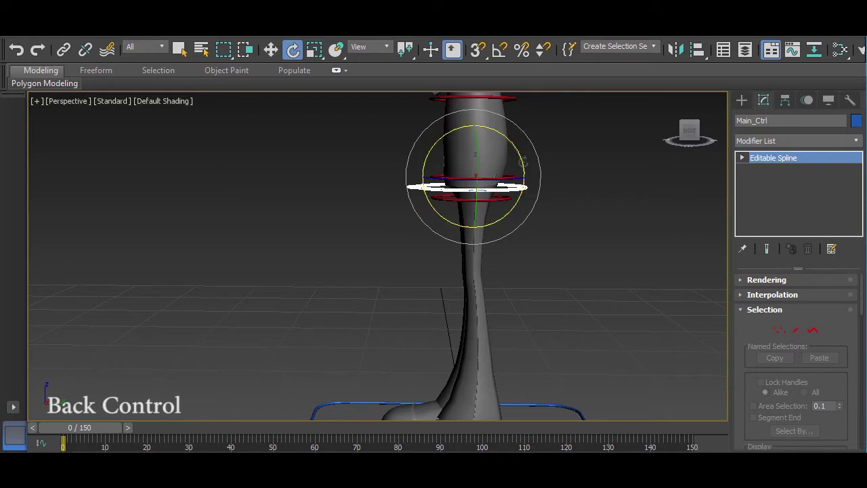
{"action": "mouse_move", "coordinate": [522, 179]}
{"action": "left_mouse_down"}
{"action": "mouse_move", "coordinate": [515, 178]}
{"action": "mouse_move", "coordinate": [528, 182]}
{"action": "mouse_move", "coordinate": [505, 162]}
{"action": "left_mouse_up"}
{"action": "middle_click_drag", "start_coordinate": [505, 163], "coordinate": [554, 245], "text": "alt"}
{"action": "mouse_move", "coordinate": [554, 245]}
{"action": "left_mouse_down"}
{"action": "mouse_move", "coordinate": [529, 193]}
{"action": "mouse_move", "coordinate": [505, 173]}
{"action": "mouse_move", "coordinate": [539, 198]}
{"action": "mouse_move", "coordinate": [567, 254]}
{"action": "mouse_move", "coordinate": [556, 204]}
{"action": "mouse_move", "coordinate": [569, 261]}
{"action": "left_mouse_up"}
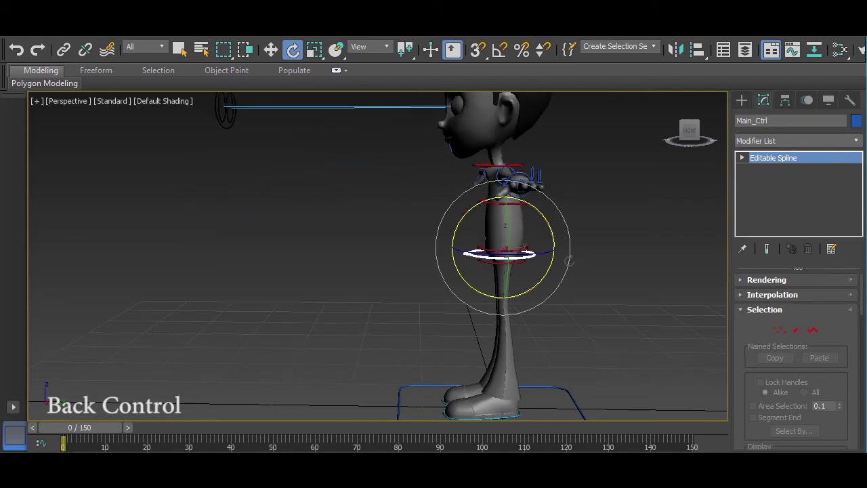
{"action": "middle_click_drag", "start_coordinate": [557, 251], "coordinate": [468, 256], "text": "alt"}
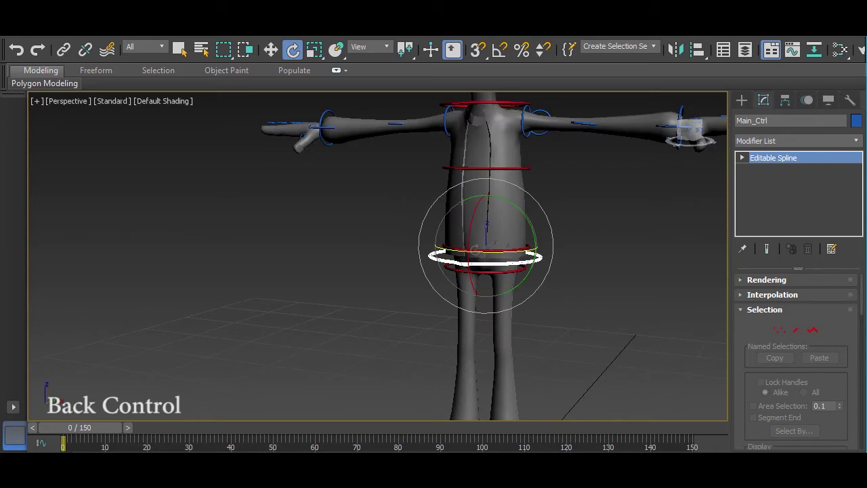
Step: Test-rotate Upper_Body_Ctrl to bend the torso and head, then cancel the rotation
{"action": "left_click", "coordinate": [561, 254]}
{"action": "mouse_move", "coordinate": [553, 248]}
{"action": "middle_mouse_down", "text": "alt"}
{"action": "mouse_move", "coordinate": [476, 248]}
{"action": "mouse_move", "coordinate": [428, 289]}
{"action": "mouse_move", "coordinate": [437, 336]}
{"action": "middle_mouse_up", "text": "alt"}
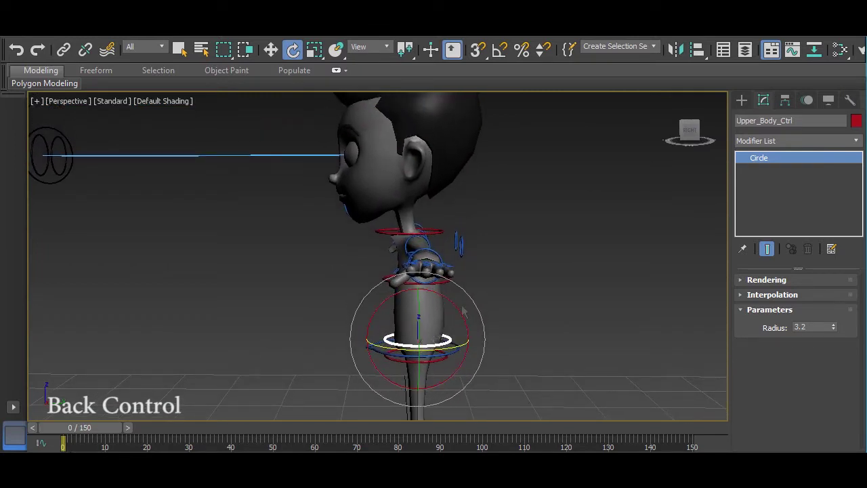
{"action": "left_click_drag", "start_coordinate": [454, 304], "coordinate": [472, 327]}
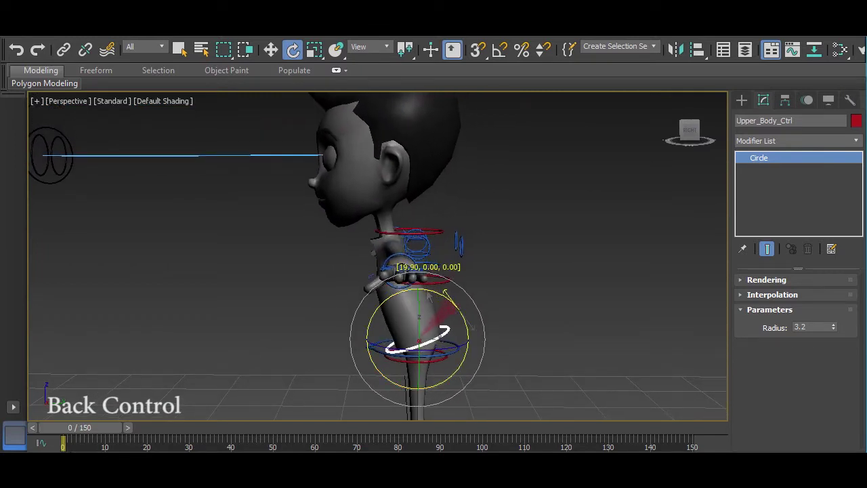
{"action": "right_click", "coordinate": [472, 327]}
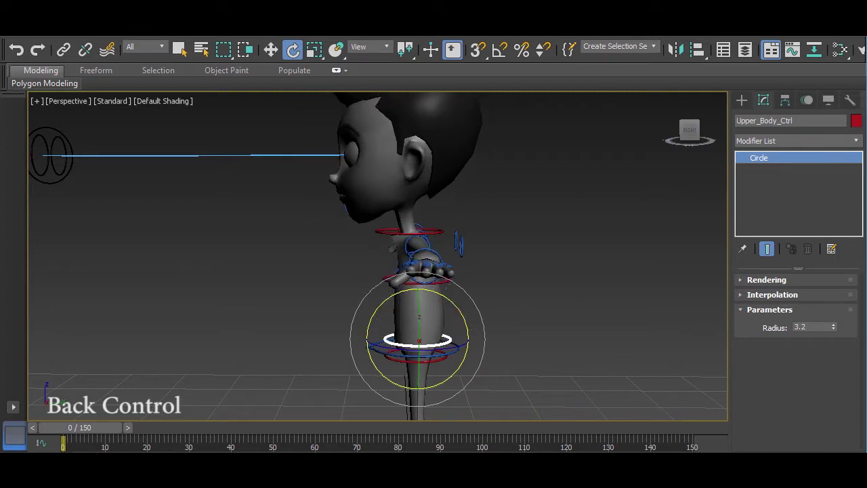
Step: Turn the Spline_3_Ctrl chest control about 15°, tilting the chest and head forward
{"action": "left_click", "coordinate": [444, 279]}
{"action": "left_click_drag", "start_coordinate": [460, 243], "coordinate": [450, 230]}
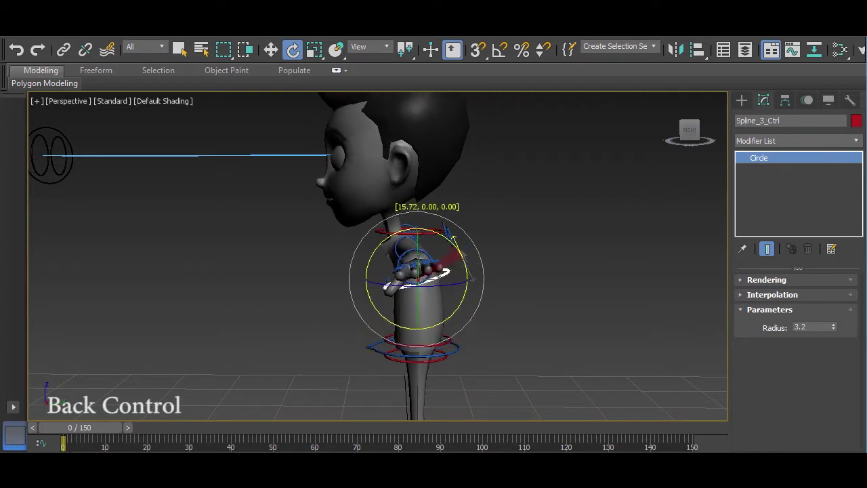
{"action": "mouse_move", "coordinate": [456, 270]}
{"action": "middle_mouse_down", "text": "alt"}
{"action": "mouse_move", "coordinate": [352, 227]}
{"action": "mouse_move", "coordinate": [401, 275]}
{"action": "middle_mouse_up", "text": "alt"}
{"action": "scroll", "coordinate": [350, 218], "scroll_direction": "up", "scroll_amount": 5}
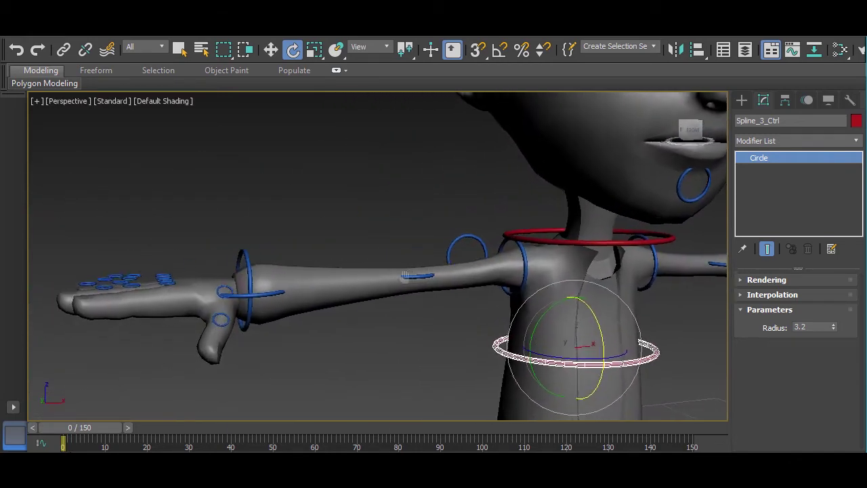
Step: Rotate R_Hand_FK, L_Elbow_FK and L_Wrist_FX to swing the shoulder, bend the elbow and turn the wrist
{"action": "left_click", "coordinate": [531, 264]}
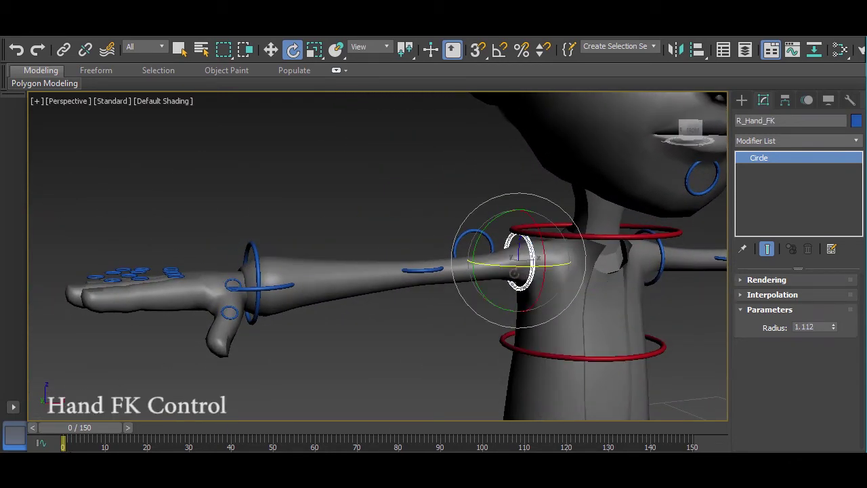
{"action": "mouse_move", "coordinate": [513, 256]}
{"action": "left_mouse_down"}
{"action": "mouse_move", "coordinate": [453, 282]}
{"action": "mouse_move", "coordinate": [401, 286]}
{"action": "left_mouse_up"}
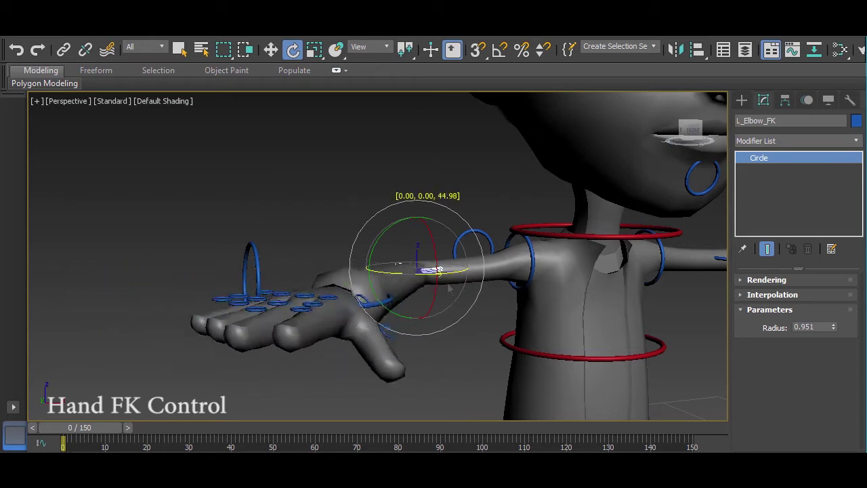
{"action": "left_click_drag", "start_coordinate": [401, 284], "coordinate": [461, 216]}
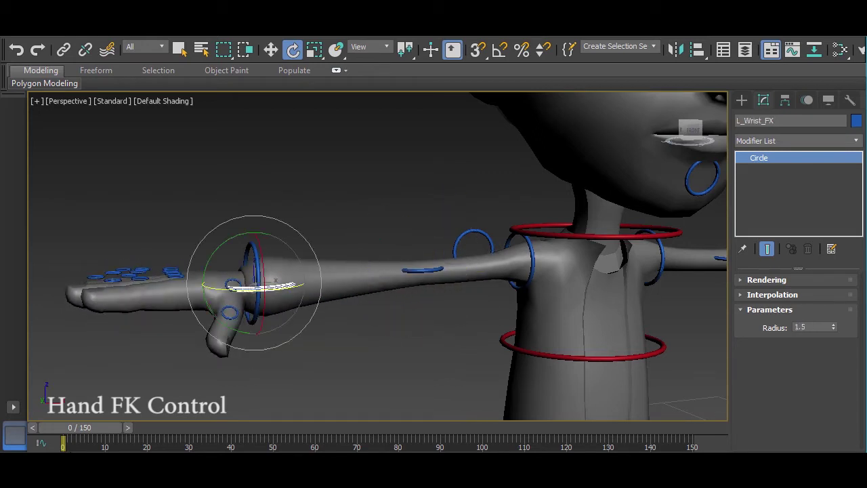
{"action": "mouse_move", "coordinate": [232, 241]}
{"action": "left_mouse_down"}
{"action": "mouse_move", "coordinate": [211, 229]}
{"action": "mouse_move", "coordinate": [219, 220]}
{"action": "left_mouse_up"}
{"action": "mouse_move", "coordinate": [284, 291]}
{"action": "middle_mouse_down", "text": "alt"}
{"action": "mouse_move", "coordinate": [333, 293]}
{"action": "mouse_move", "coordinate": [464, 228]}
{"action": "middle_mouse_up", "text": "alt"}
{"action": "scroll", "coordinate": [333, 293], "scroll_direction": "up", "scroll_amount": 3}
{"action": "scroll", "coordinate": [333, 292], "scroll_direction": "up", "scroll_amount": 3}
{"action": "scroll", "coordinate": [332, 293], "scroll_direction": "down", "scroll_amount": 5}
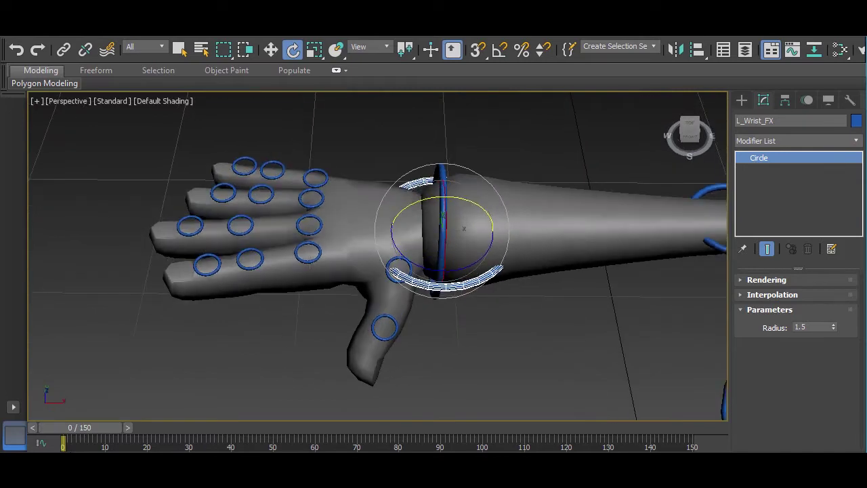
Step: Curl the index finger's three control rings down and back, undoing the extra rotation
{"action": "left_click_drag", "start_coordinate": [339, 252], "coordinate": [324, 238]}
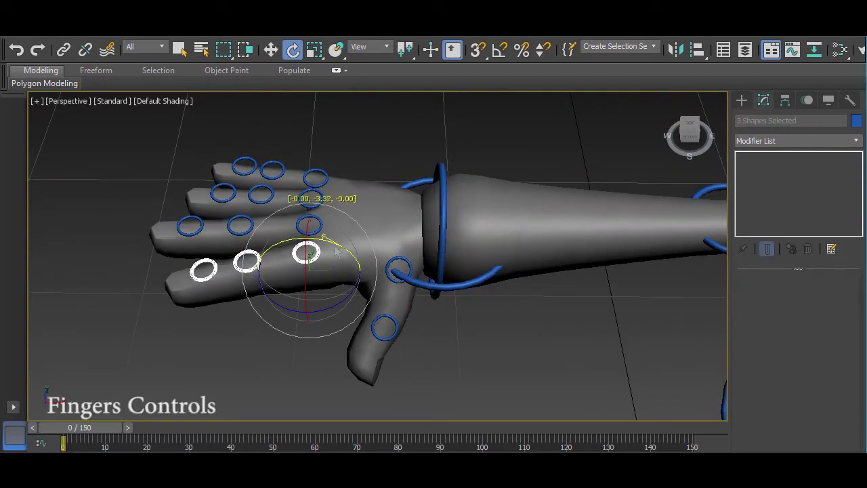
{"action": "middle_click_drag", "start_coordinate": [324, 239], "coordinate": [325, 203], "text": "alt"}
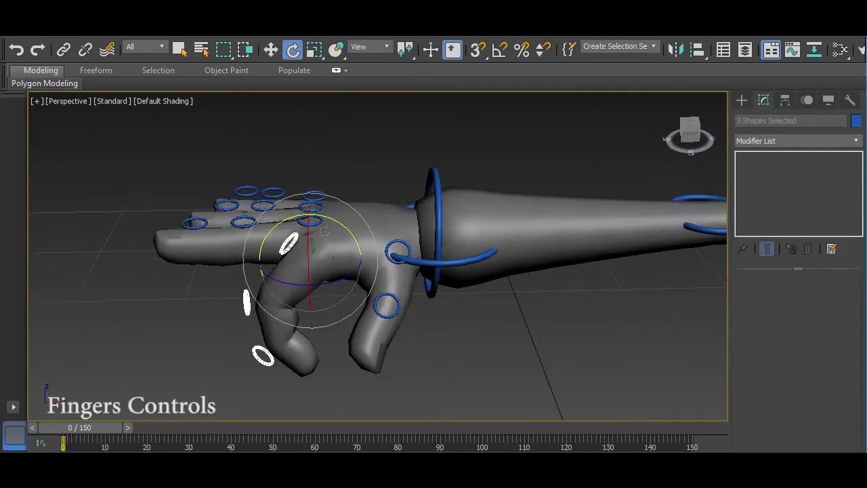
{"action": "middle_click_drag", "start_coordinate": [319, 234], "coordinate": [358, 234]}
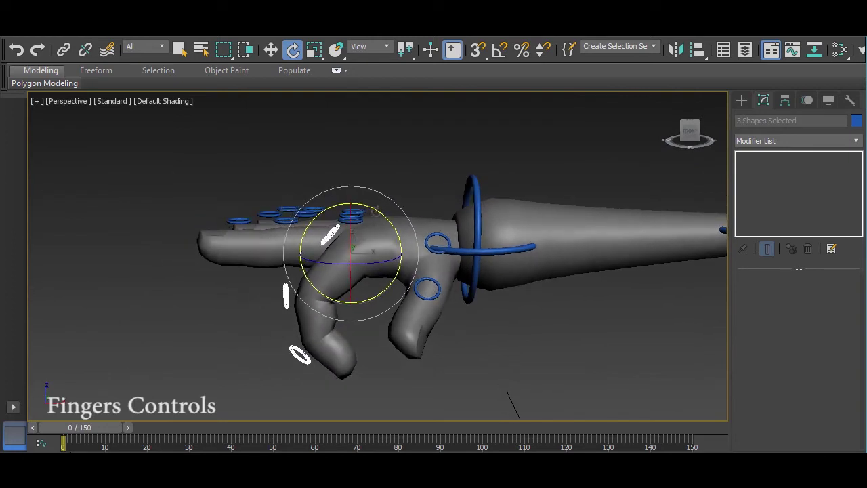
{"action": "mouse_move", "coordinate": [374, 210]}
{"action": "left_mouse_down"}
{"action": "mouse_move", "coordinate": [361, 198]}
{"action": "mouse_move", "coordinate": [368, 222]}
{"action": "left_mouse_up"}
{"action": "key", "text": "ctrl+z"}
{"action": "middle_click_drag", "start_coordinate": [372, 216], "coordinate": [356, 253], "text": "alt"}
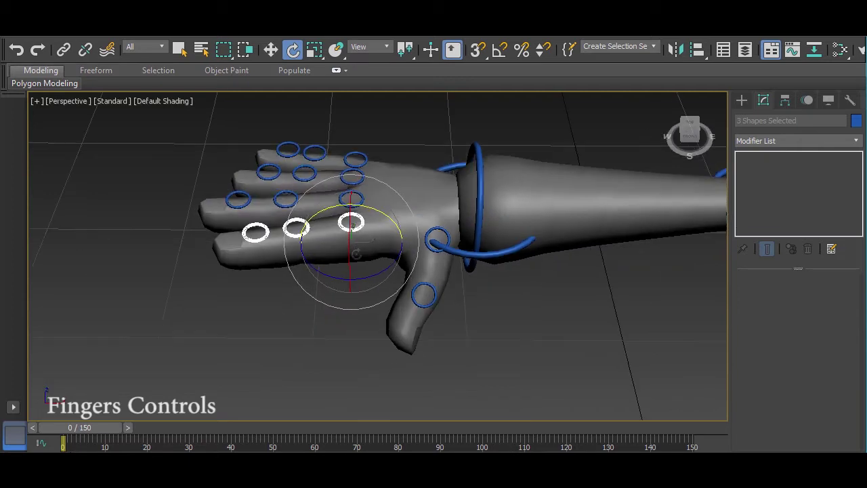
{"action": "key", "text": "ctrl+d"}
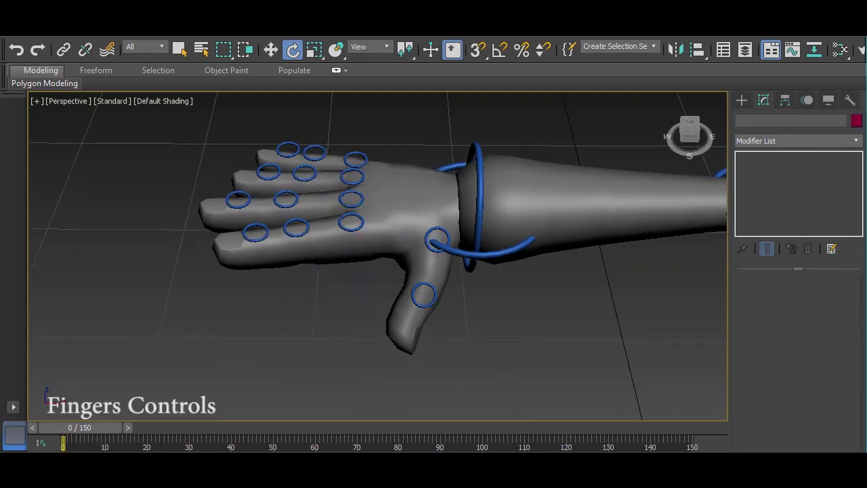
{"action": "key", "text": "ctrl+z"}
{"action": "middle_click_drag", "start_coordinate": [285, 224], "coordinate": [379, 185], "text": "alt"}
{"action": "mouse_move", "coordinate": [379, 185]}
{"action": "left_mouse_down"}
{"action": "mouse_move", "coordinate": [383, 193]}
{"action": "mouse_move", "coordinate": [371, 187]}
{"action": "mouse_move", "coordinate": [395, 192]}
{"action": "left_mouse_up"}
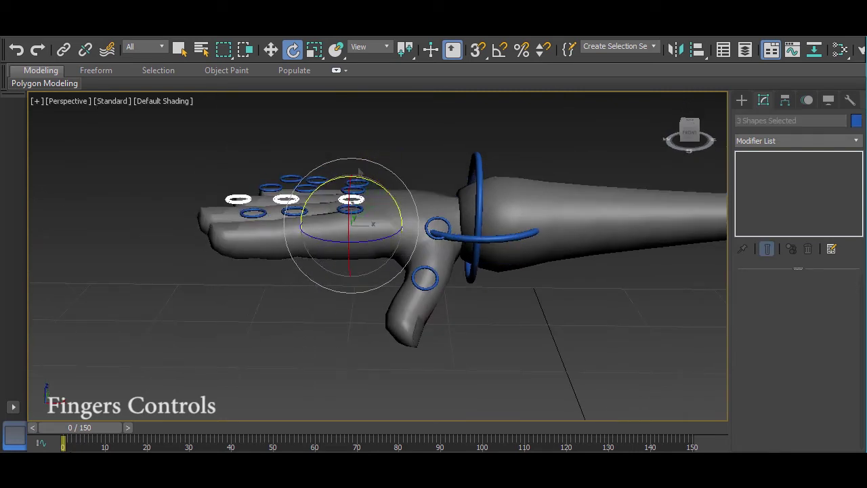
{"action": "middle_click_drag", "start_coordinate": [359, 171], "coordinate": [371, 207], "text": "alt"}
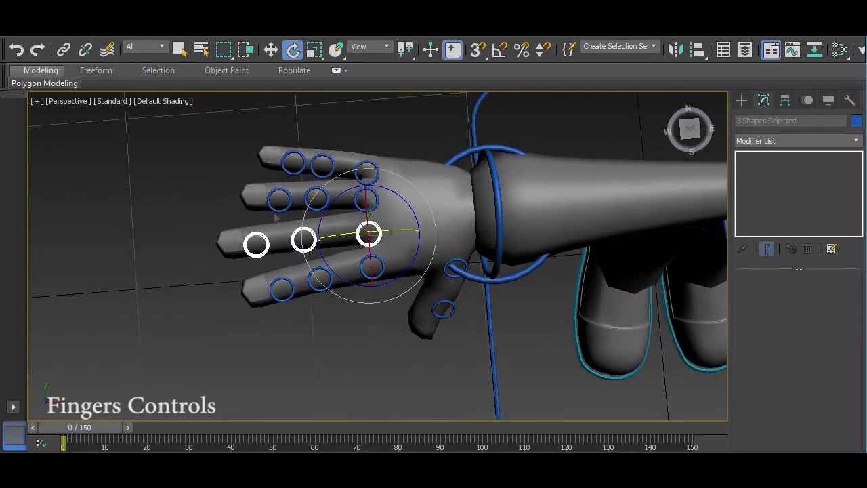
Step: Select the three middle-finger rings, curl the finger down, then turn it back out flat
{"action": "left_click", "coordinate": [197, 205]}
{"action": "left_click", "coordinate": [366, 197]}
{"action": "left_click", "coordinate": [316, 197], "text": "ctrl"}
{"action": "left_click", "coordinate": [279, 197], "text": "ctrl"}
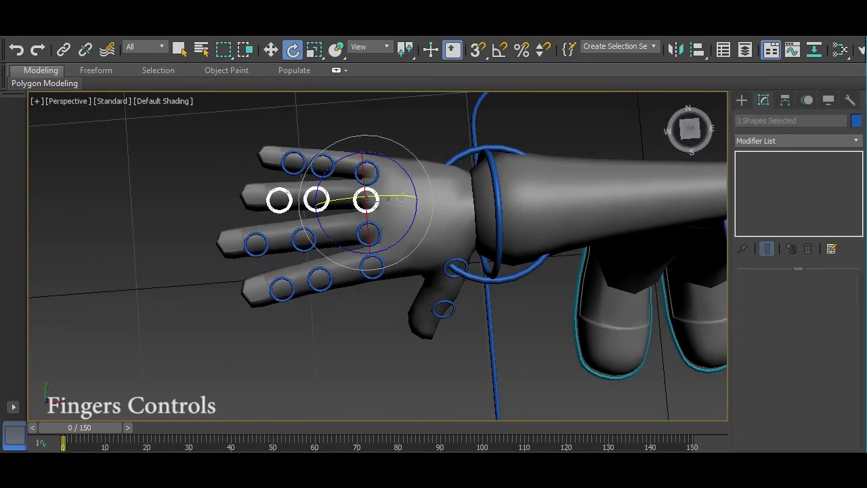
{"action": "left_click_drag", "start_coordinate": [401, 195], "coordinate": [381, 203]}
{"action": "mouse_move", "coordinate": [515, 217]}
{"action": "middle_mouse_down", "text": "alt"}
{"action": "mouse_move", "coordinate": [555, 233]}
{"action": "mouse_move", "coordinate": [520, 251]}
{"action": "mouse_move", "coordinate": [461, 236]}
{"action": "mouse_move", "coordinate": [480, 249]}
{"action": "mouse_move", "coordinate": [490, 217]}
{"action": "middle_mouse_up", "text": "alt"}
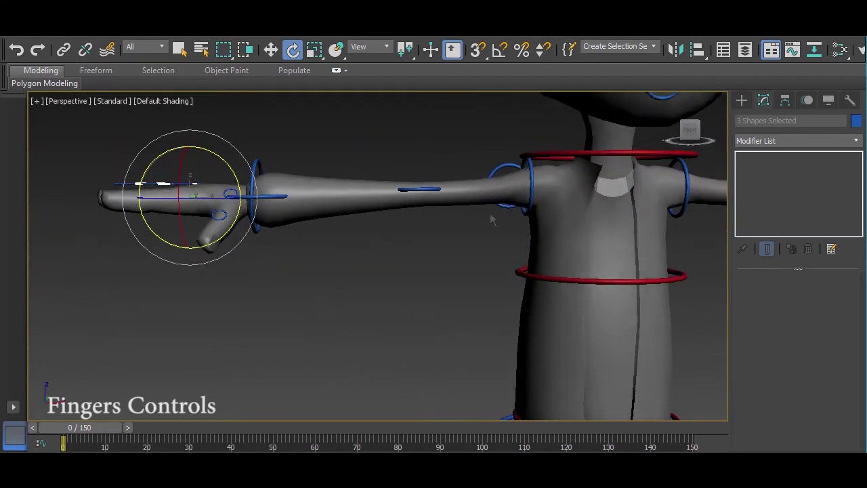
Step: Rotate the shoulder FK controls to swing both arms down to the sides
{"action": "left_click", "coordinate": [528, 185]}
{"action": "mouse_move", "coordinate": [496, 147]}
{"action": "left_mouse_down"}
{"action": "mouse_move", "coordinate": [461, 223]}
{"action": "mouse_move", "coordinate": [467, 270]}
{"action": "left_mouse_up"}
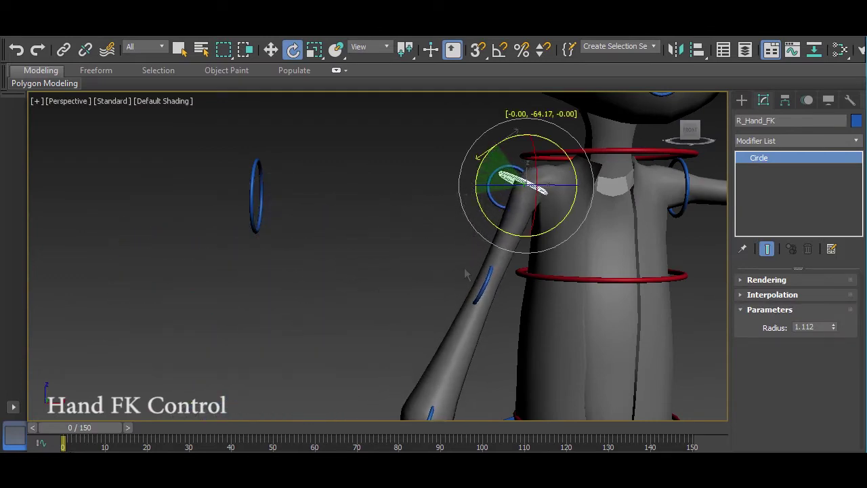
{"action": "mouse_move", "coordinate": [515, 284]}
{"action": "middle_mouse_down"}
{"action": "mouse_move", "coordinate": [542, 150]}
{"action": "mouse_move", "coordinate": [567, 199]}
{"action": "mouse_move", "coordinate": [547, 181]}
{"action": "middle_mouse_up"}
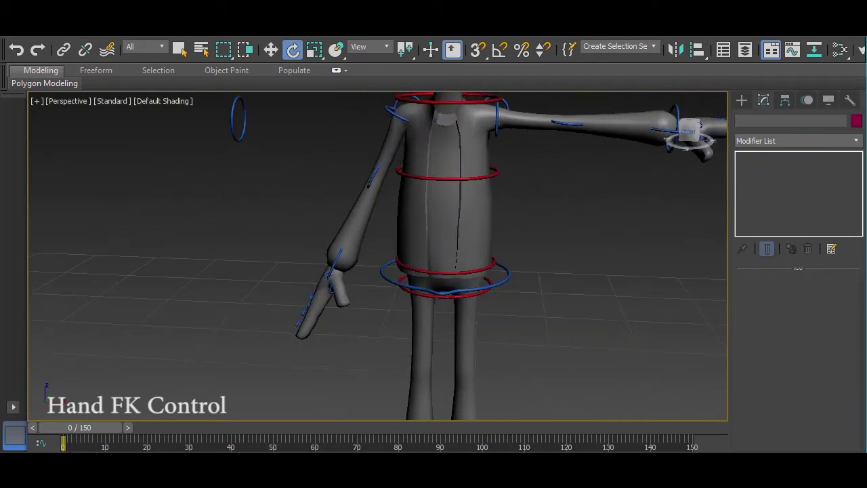
{"action": "left_click", "coordinate": [498, 122]}
{"action": "left_click_drag", "start_coordinate": [548, 103], "coordinate": [574, 199]}
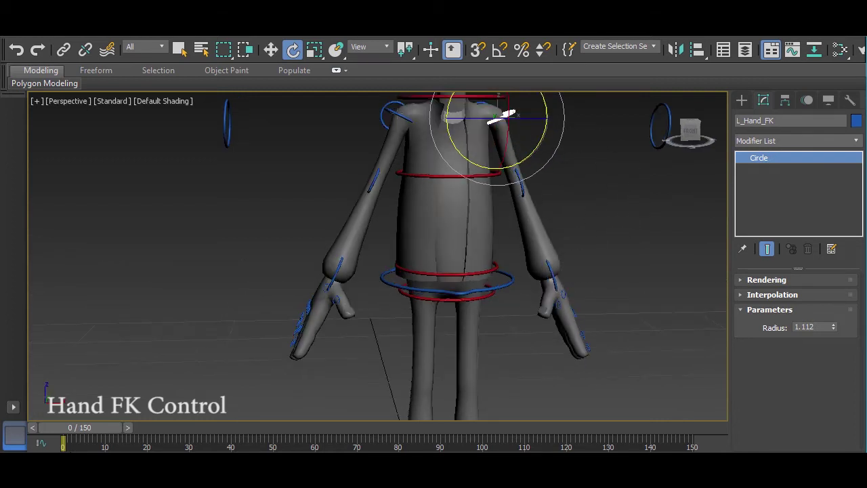
Step: Reset R_Hand_FK and L_Hand_FK to the T-pose with Transform To Zero
{"action": "left_click", "coordinate": [392, 112]}
{"action": "right_click", "coordinate": [392, 112]}
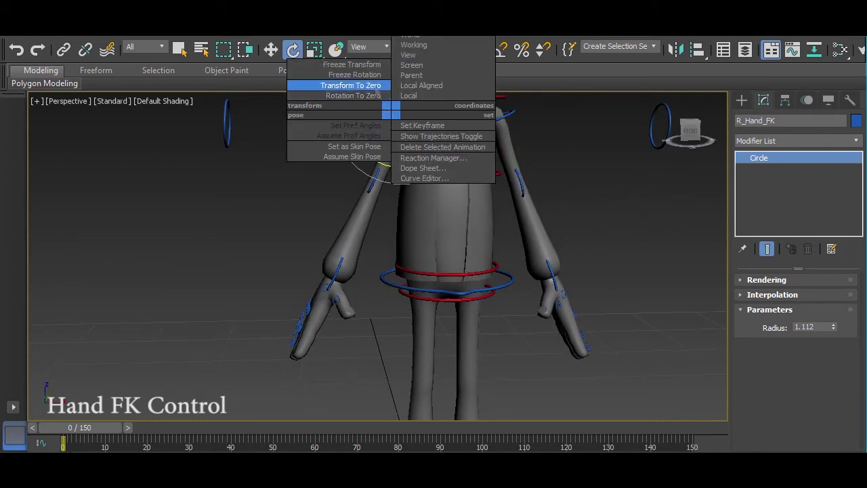
{"action": "left_click", "coordinate": [350, 85]}
{"action": "left_click", "coordinate": [513, 115]}
{"action": "right_click", "coordinate": [508, 114]}
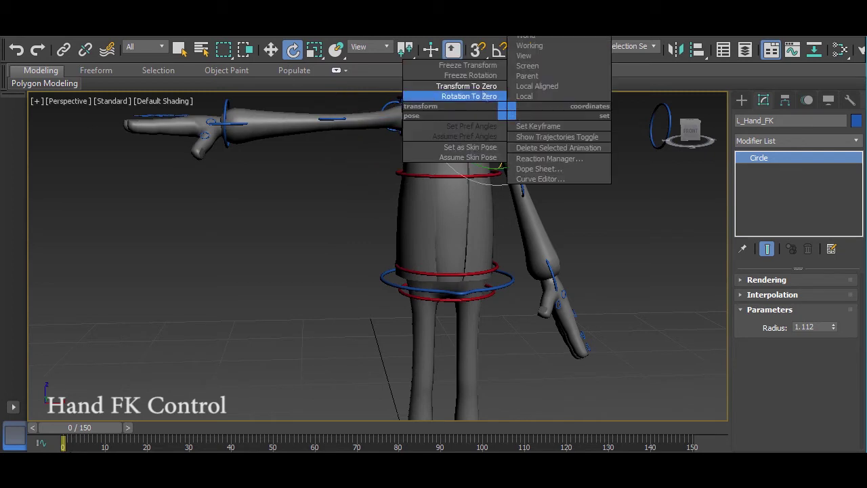
{"action": "left_click", "coordinate": [453, 86]}
{"action": "mouse_move", "coordinate": [564, 207]}
{"action": "middle_mouse_down"}
{"action": "mouse_move", "coordinate": [610, 295]}
{"action": "mouse_move", "coordinate": [667, 293]}
{"action": "middle_mouse_up"}
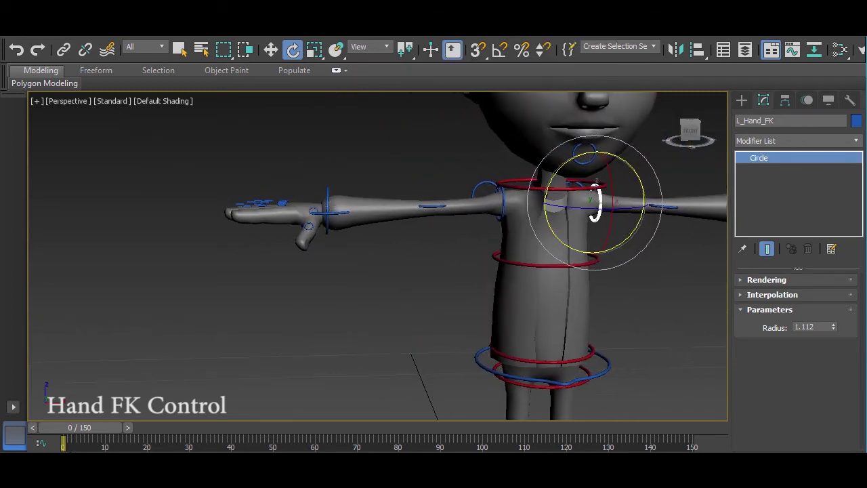
{"action": "left_click", "coordinate": [366, 195]}
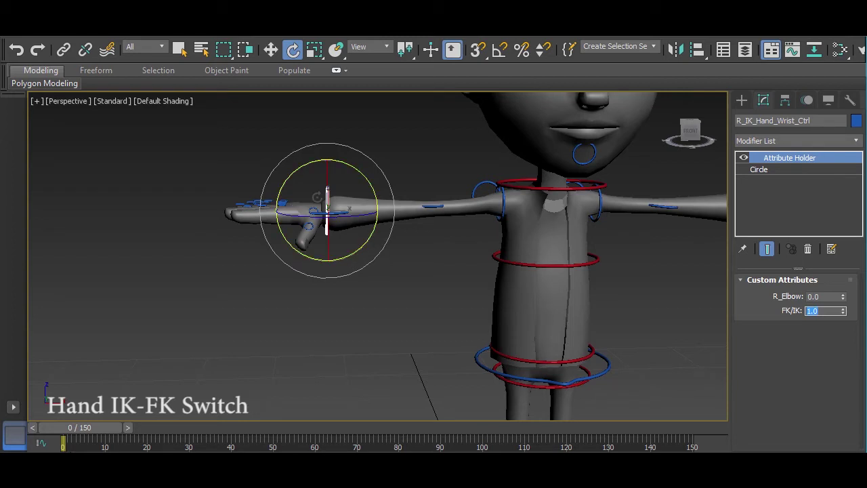
Step: Move R_IK_Hand_Wrist_Ctrl down along Z to bend the right arm at the side, then rotate the hand
{"action": "left_click", "coordinate": [378, 294]}
{"action": "left_click", "coordinate": [328, 196]}
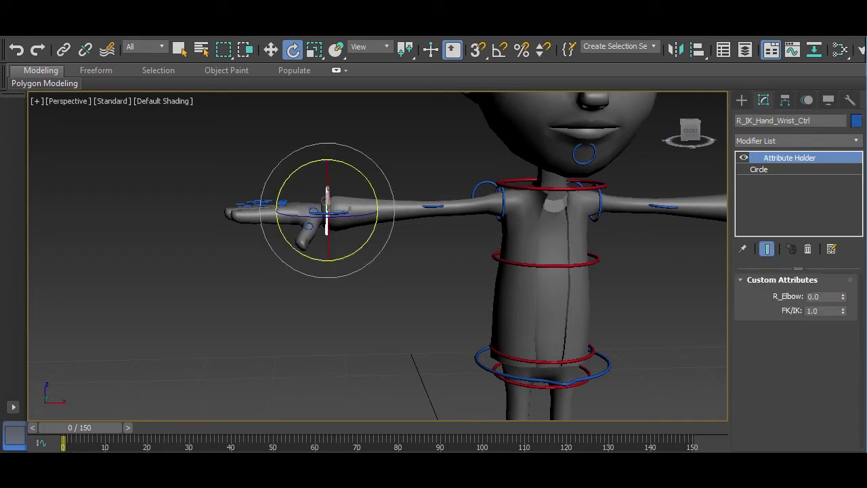
{"action": "key", "text": "w"}
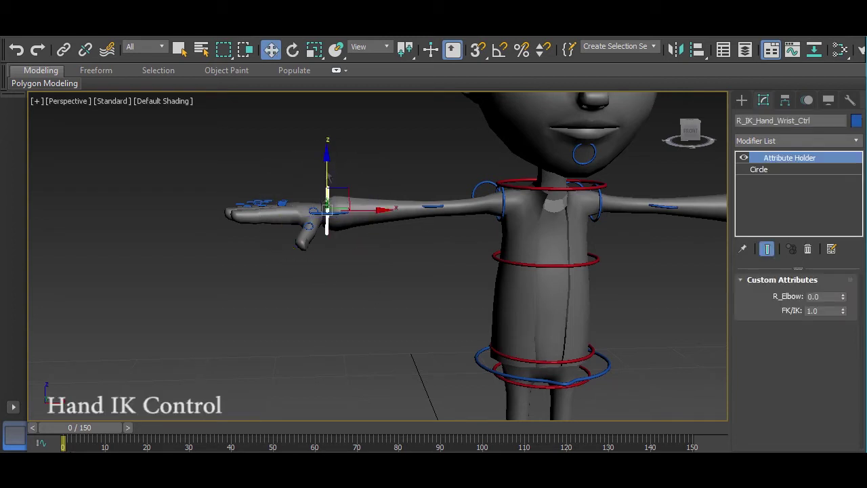
{"action": "mouse_move", "coordinate": [329, 175]}
{"action": "left_mouse_down"}
{"action": "mouse_move", "coordinate": [394, 341]}
{"action": "mouse_move", "coordinate": [495, 353]}
{"action": "left_mouse_up"}
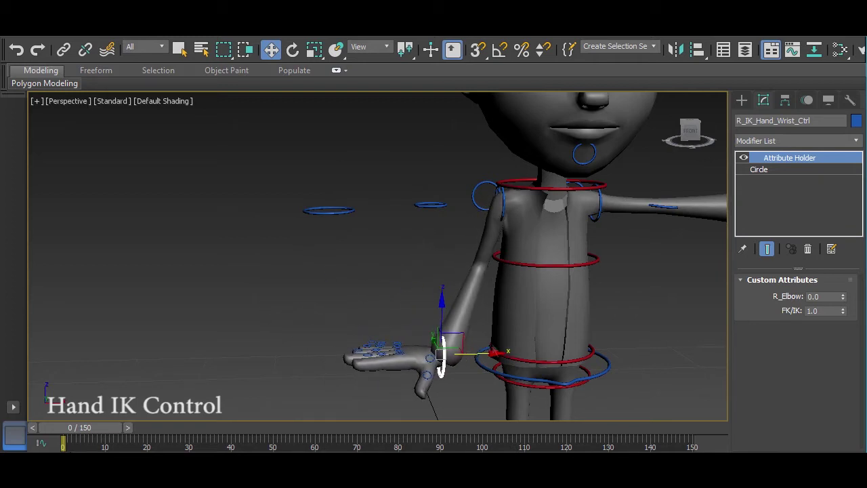
{"action": "mouse_move", "coordinate": [442, 313]}
{"action": "left_mouse_down"}
{"action": "mouse_move", "coordinate": [442, 324]}
{"action": "mouse_move", "coordinate": [357, 292]}
{"action": "left_mouse_up"}
{"action": "key", "text": "e"}
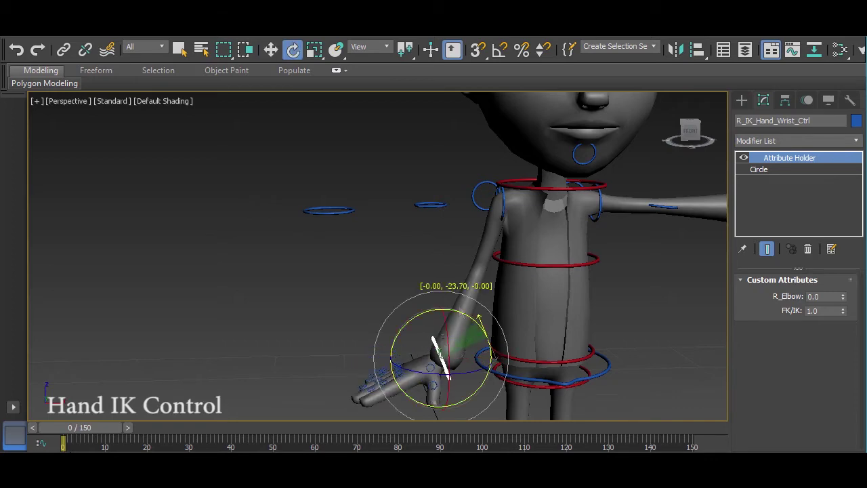
{"action": "mouse_move", "coordinate": [614, 293]}
{"action": "middle_mouse_down", "text": "alt"}
{"action": "mouse_move", "coordinate": [420, 291]}
{"action": "mouse_move", "coordinate": [464, 271]}
{"action": "middle_mouse_up", "text": "alt"}
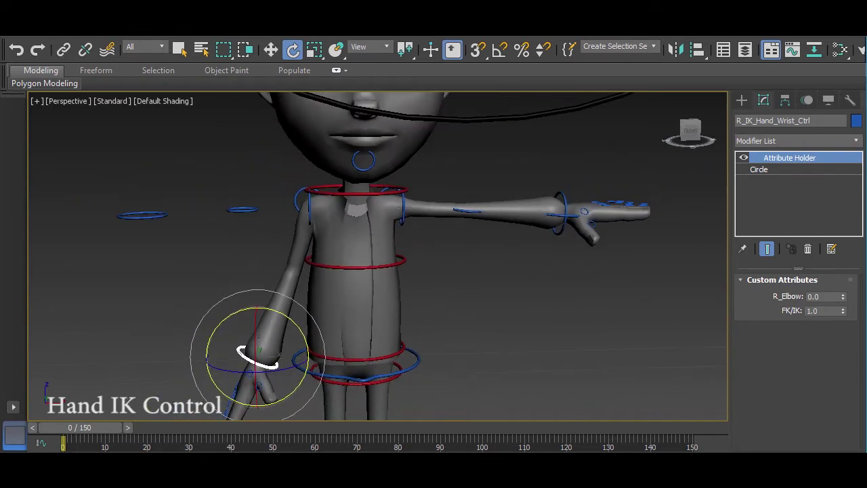
{"action": "left_click", "coordinate": [402, 204]}
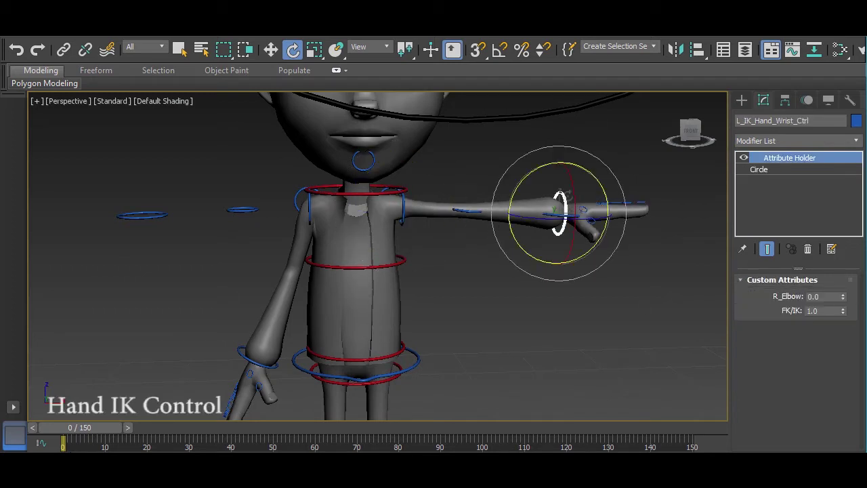
Step: Lower the left IK hand control to bend the arm, then twist the hand about 67°
{"action": "key", "text": "w"}
{"action": "mouse_move", "coordinate": [562, 173]}
{"action": "left_mouse_down"}
{"action": "mouse_move", "coordinate": [614, 315]}
{"action": "mouse_move", "coordinate": [475, 331]}
{"action": "left_mouse_up"}
{"action": "left_click_drag", "start_coordinate": [442, 292], "coordinate": [442, 315]}
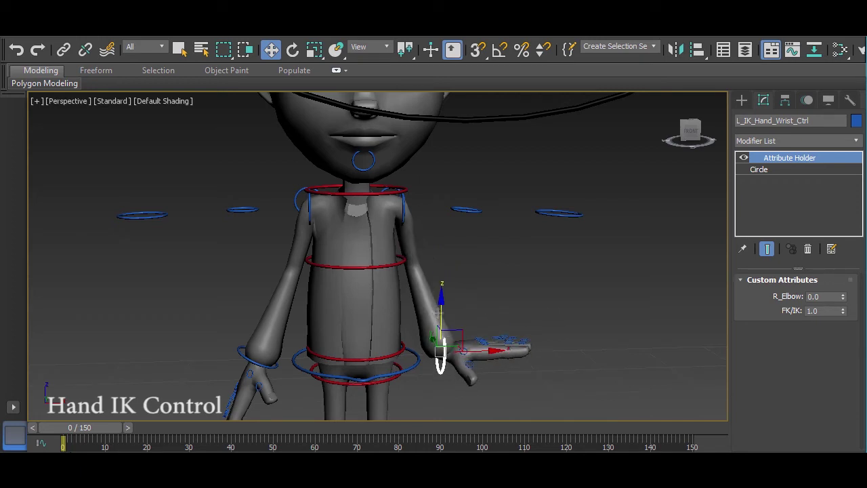
{"action": "key", "text": "e"}
{"action": "left_click_drag", "start_coordinate": [458, 313], "coordinate": [533, 348]}
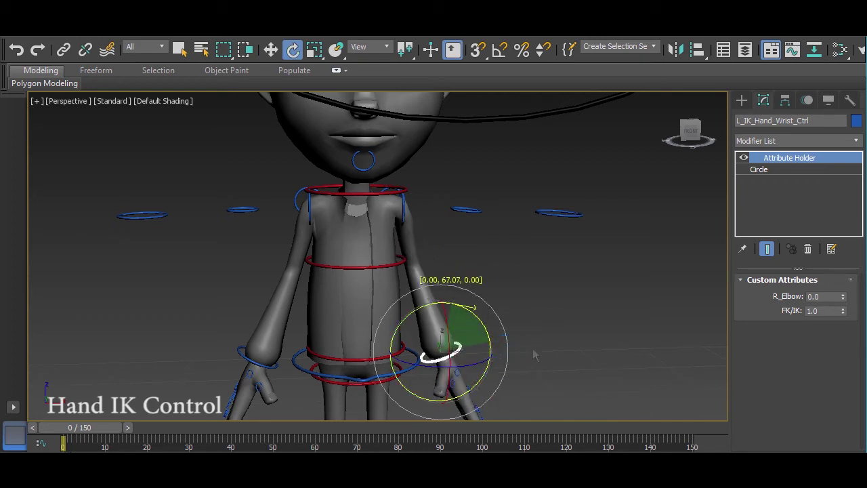
{"action": "mouse_move", "coordinate": [567, 344]}
{"action": "middle_mouse_down", "text": "alt"}
{"action": "mouse_move", "coordinate": [463, 342]}
{"action": "mouse_move", "coordinate": [580, 336]}
{"action": "middle_mouse_up", "text": "alt"}
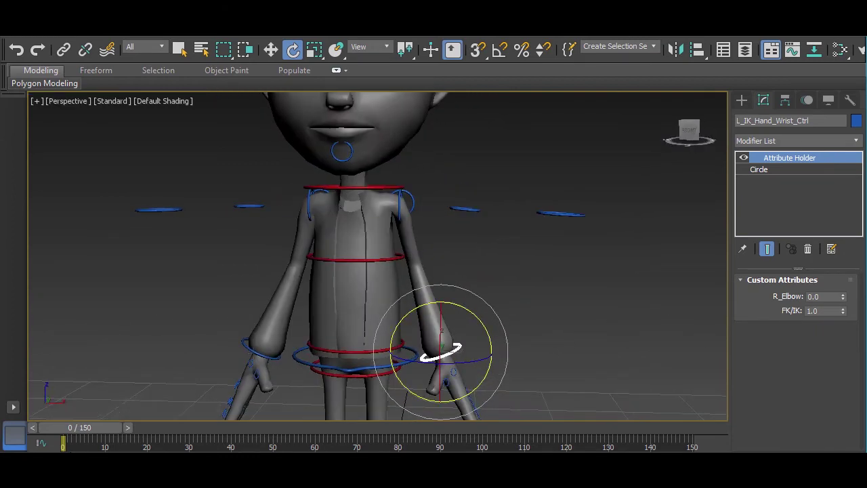
Step: Reset R_IK_Hand_Wrist_Ctrl with Transform To Zero so the right arm is straight out
{"action": "left_click", "coordinate": [257, 352]}
{"action": "right_click", "coordinate": [252, 339]}
{"action": "left_click", "coordinate": [232, 332]}
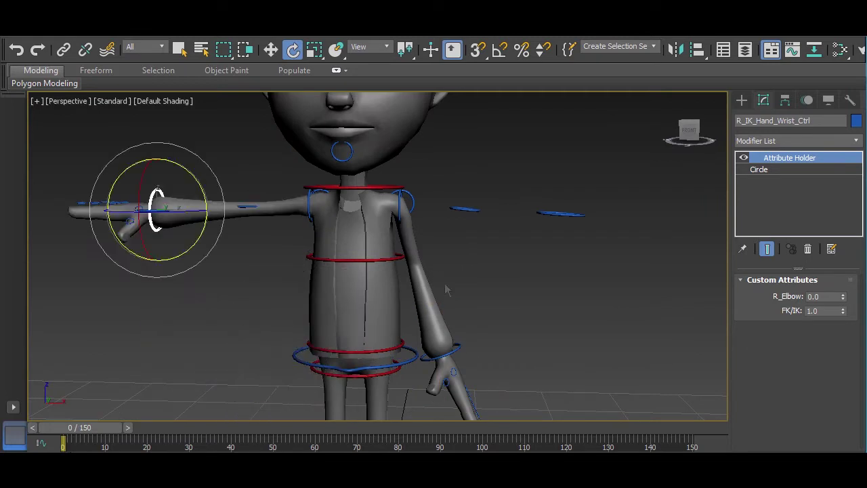
Step: Move L_IK_Hand_Wrist_Ctrl to bend the left arm and twist the wrist -28.86° on Y
{"action": "left_click", "coordinate": [458, 361]}
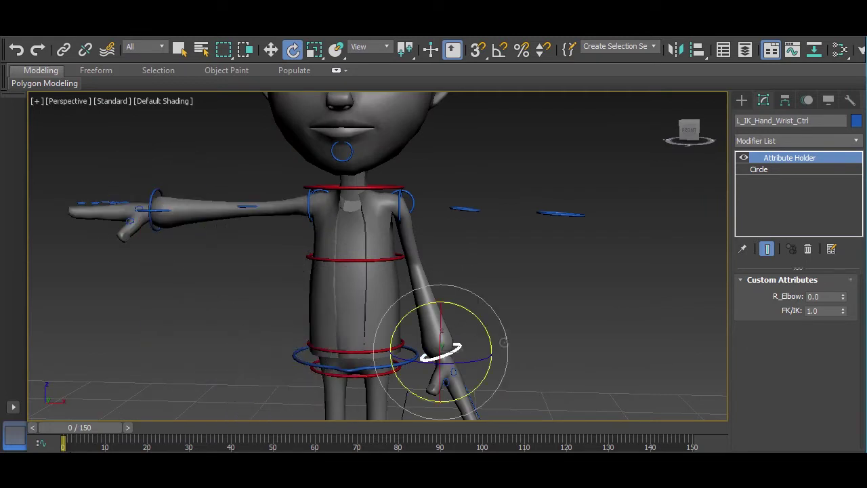
{"action": "key", "text": "w"}
{"action": "mouse_move", "coordinate": [447, 346]}
{"action": "left_mouse_down"}
{"action": "mouse_move", "coordinate": [482, 312]}
{"action": "mouse_move", "coordinate": [550, 291]}
{"action": "left_mouse_up"}
{"action": "middle_click_drag", "start_coordinate": [550, 291], "coordinate": [527, 279], "text": "alt"}
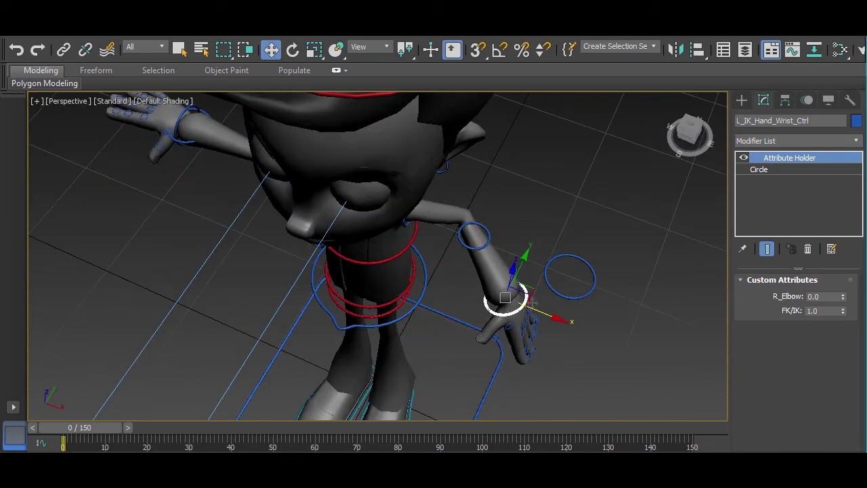
{"action": "scroll", "coordinate": [527, 279], "scroll_direction": "up", "scroll_amount": 2}
{"action": "scroll", "coordinate": [542, 291], "scroll_direction": "up", "scroll_amount": 2}
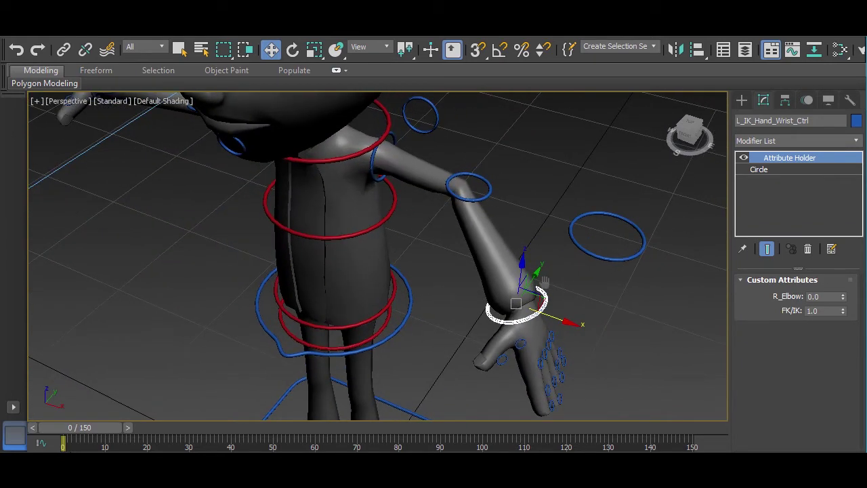
{"action": "key", "text": "e"}
{"action": "left_click_drag", "start_coordinate": [562, 305], "coordinate": [554, 282]}
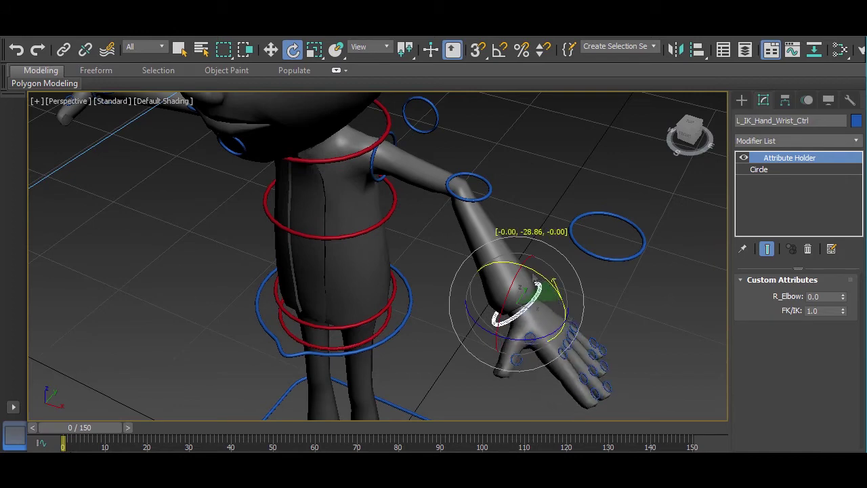
Step: Swing the left elbow both ways with the R_Elbow attribute, then reset it to 0.0
{"action": "left_click", "coordinate": [559, 306]}
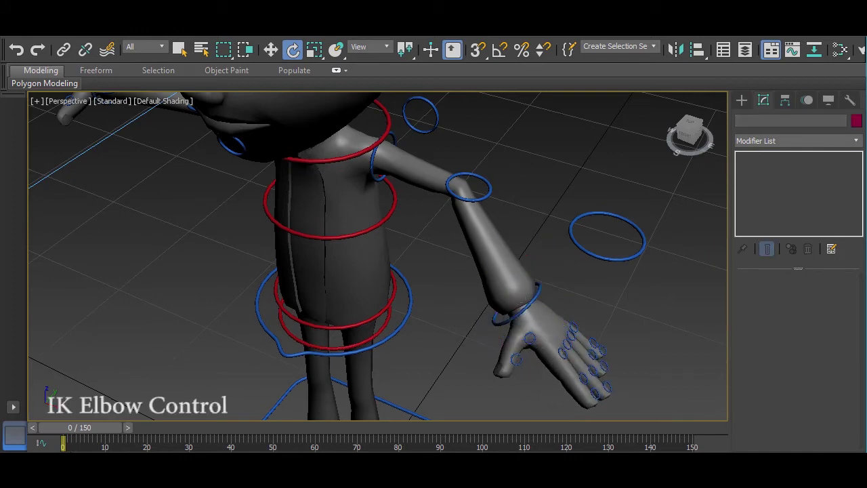
{"action": "left_click", "coordinate": [535, 292]}
{"action": "middle_click_drag", "start_coordinate": [536, 293], "coordinate": [522, 315], "text": "alt"}
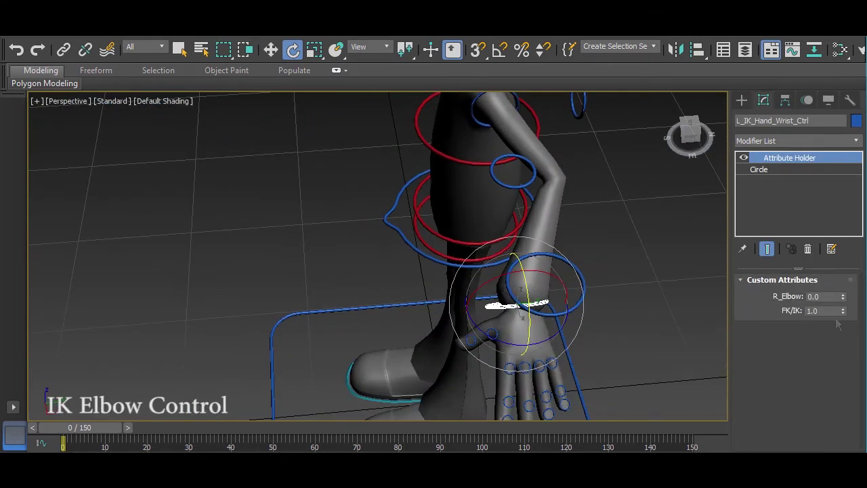
{"action": "mouse_move", "coordinate": [844, 298]}
{"action": "left_mouse_down"}
{"action": "mouse_move", "coordinate": [855, 315]}
{"action": "mouse_move", "coordinate": [858, 306]}
{"action": "left_mouse_up"}
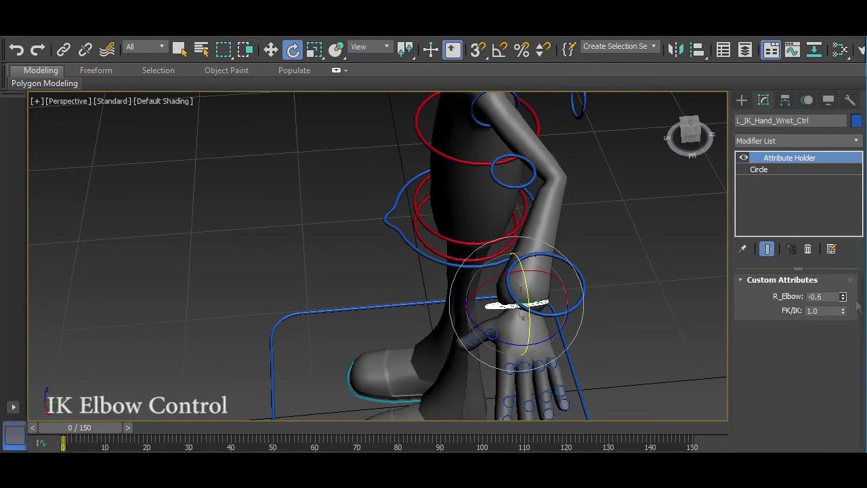
{"action": "middle_click_drag", "start_coordinate": [583, 203], "coordinate": [646, 211], "text": "alt"}
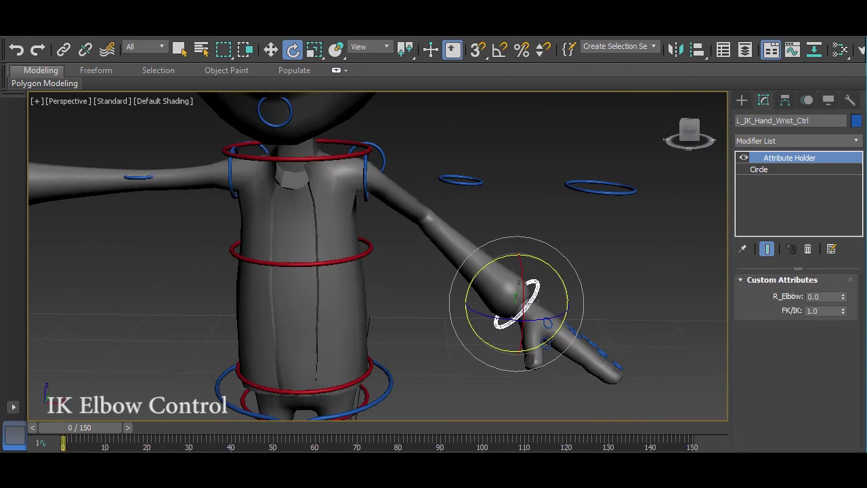
{"action": "mouse_move", "coordinate": [844, 298]}
{"action": "left_mouse_down"}
{"action": "mouse_move", "coordinate": [844, 278]}
{"action": "mouse_move", "coordinate": [836, 321]}
{"action": "left_mouse_up"}
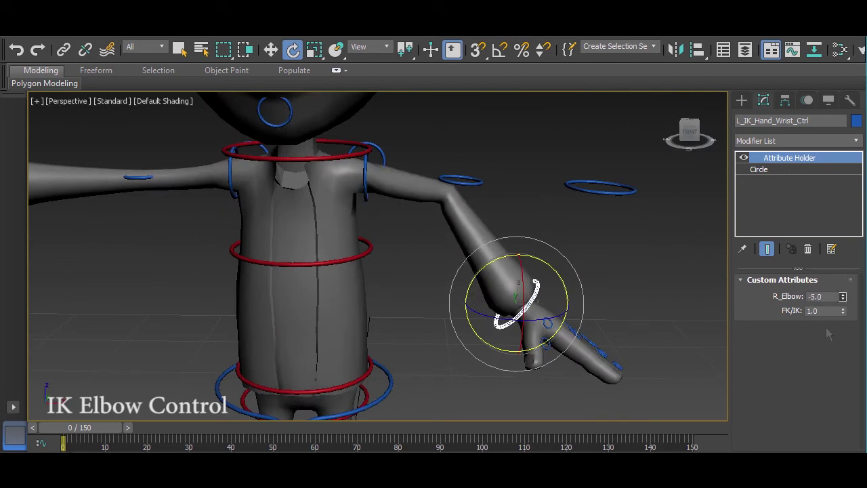
{"action": "right_click", "coordinate": [843, 297]}
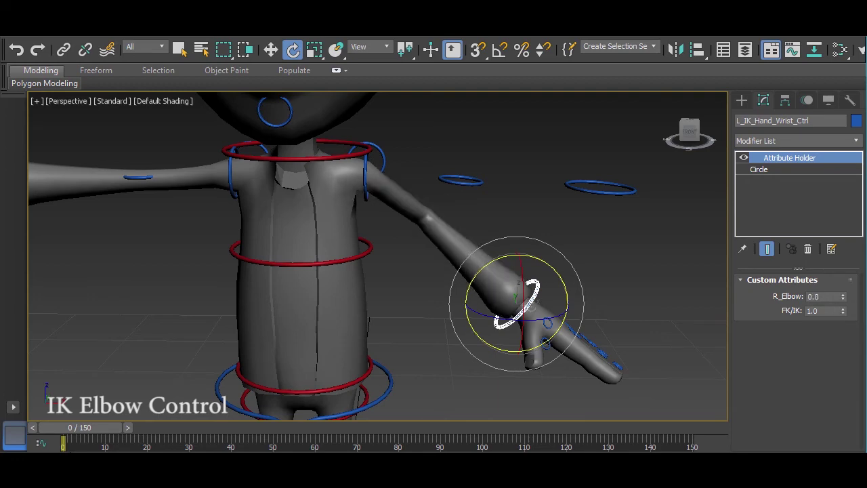
Step: Apply Transform To Zero to L_IK_Hand_Wrist_Ctrl, returning the left arm to the T-pose
{"action": "right_click", "coordinate": [527, 299]}
{"action": "left_click", "coordinate": [486, 275]}
{"action": "mouse_move", "coordinate": [412, 219]}
{"action": "middle_mouse_down", "text": "alt"}
{"action": "mouse_move", "coordinate": [417, 248]}
{"action": "mouse_move", "coordinate": [447, 287]}
{"action": "mouse_move", "coordinate": [505, 271]}
{"action": "mouse_move", "coordinate": [475, 298]}
{"action": "middle_mouse_up", "text": "alt"}
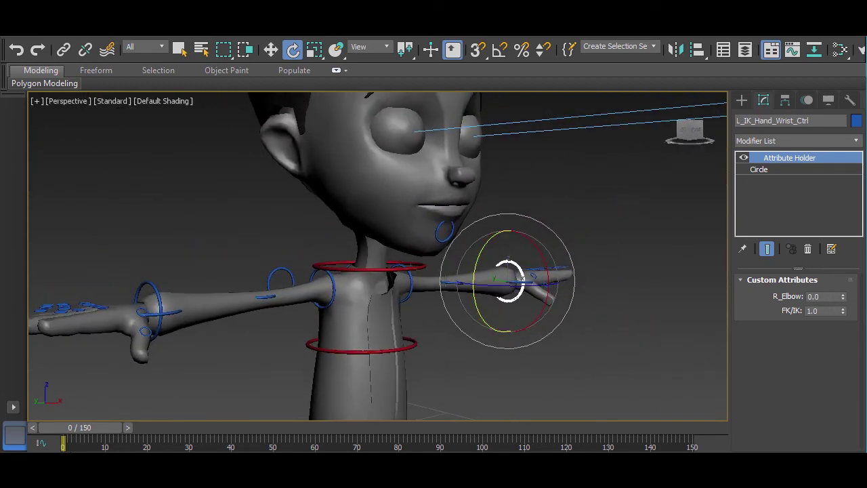
{"action": "left_click", "coordinate": [407, 267]}
{"action": "middle_click_drag", "start_coordinate": [380, 264], "coordinate": [406, 257], "text": "alt"}
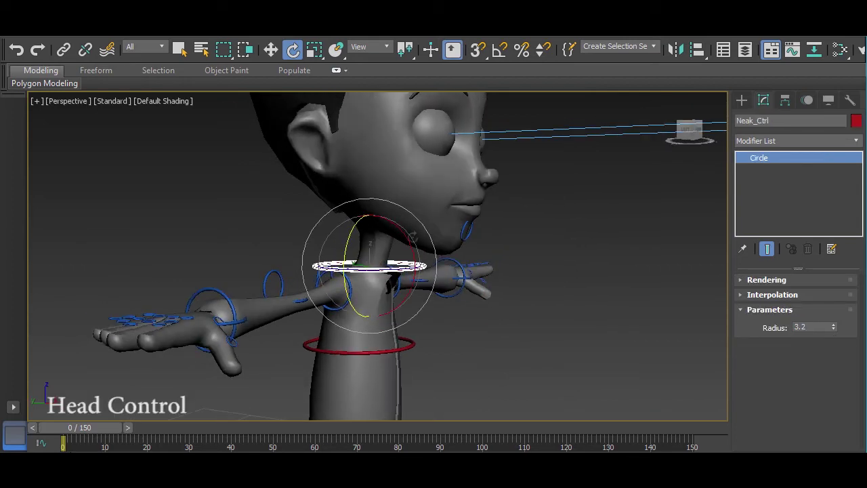
{"action": "mouse_move", "coordinate": [390, 227]}
{"action": "left_mouse_down"}
{"action": "mouse_move", "coordinate": [390, 216]}
{"action": "mouse_move", "coordinate": [390, 223]}
{"action": "left_mouse_up"}
{"action": "middle_click_drag", "start_coordinate": [390, 224], "coordinate": [457, 266], "text": "alt"}
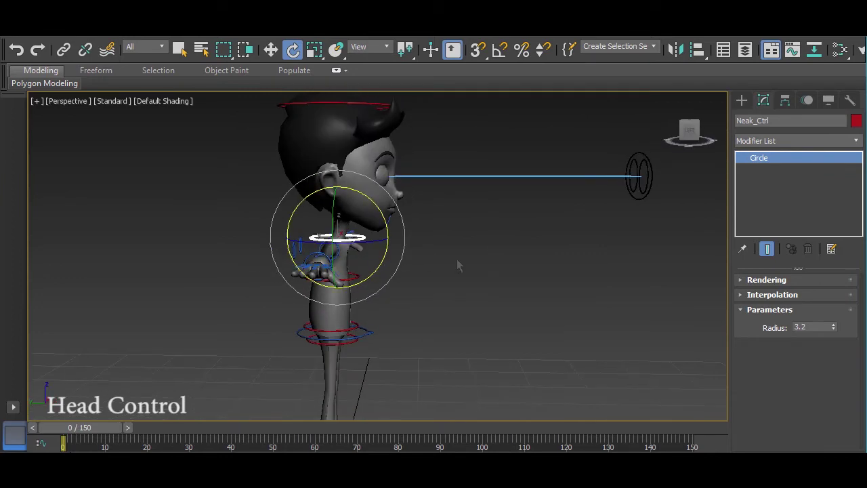
{"action": "left_click_drag", "start_coordinate": [361, 199], "coordinate": [507, 213]}
{"action": "mouse_move", "coordinate": [545, 216]}
{"action": "middle_mouse_down", "text": "alt"}
{"action": "mouse_move", "coordinate": [533, 217]}
{"action": "mouse_move", "coordinate": [524, 259]}
{"action": "middle_mouse_up", "text": "alt"}
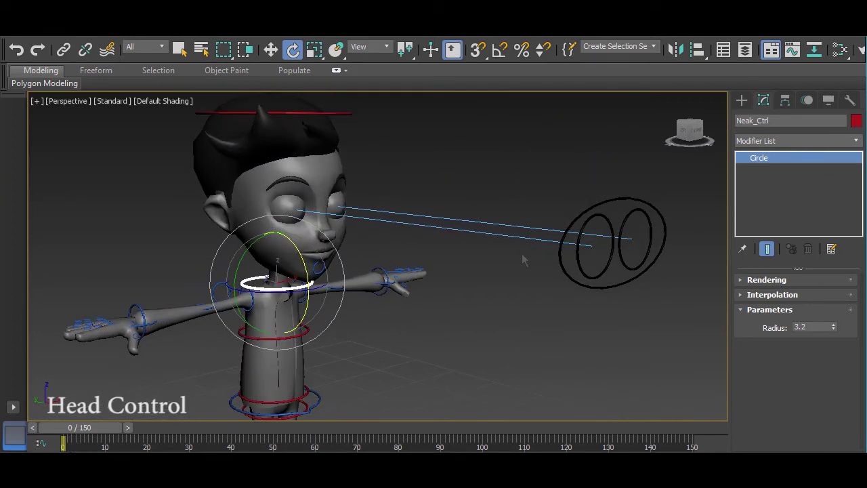
{"action": "scroll", "coordinate": [353, 257], "scroll_direction": "up", "scroll_amount": 3}
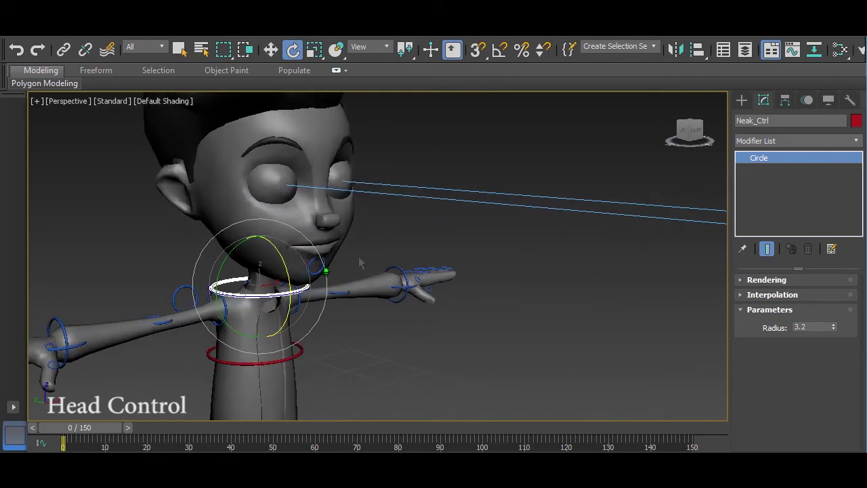
{"action": "left_click", "coordinate": [342, 259]}
{"action": "scroll", "coordinate": [333, 262], "scroll_direction": "up", "scroll_amount": 3}
{"action": "left_click", "coordinate": [304, 269]}
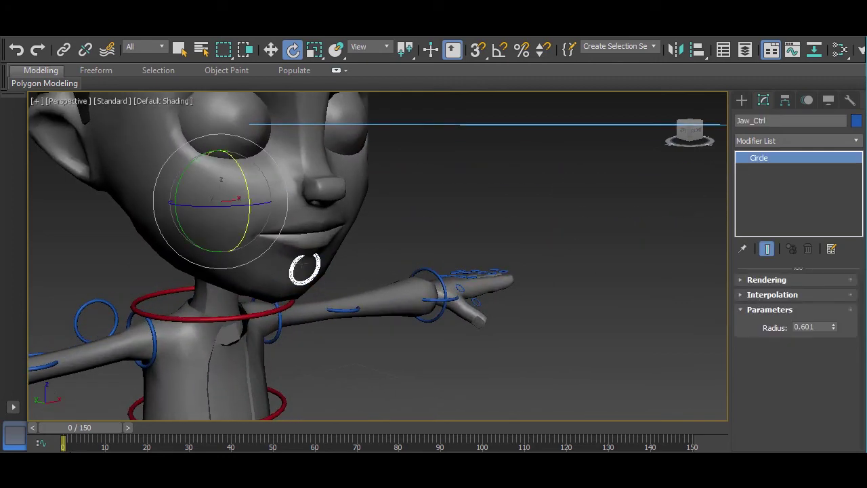
{"action": "middle_click_drag", "start_coordinate": [305, 269], "coordinate": [222, 219], "text": "alt"}
{"action": "left_click_drag", "start_coordinate": [211, 194], "coordinate": [233, 209]}
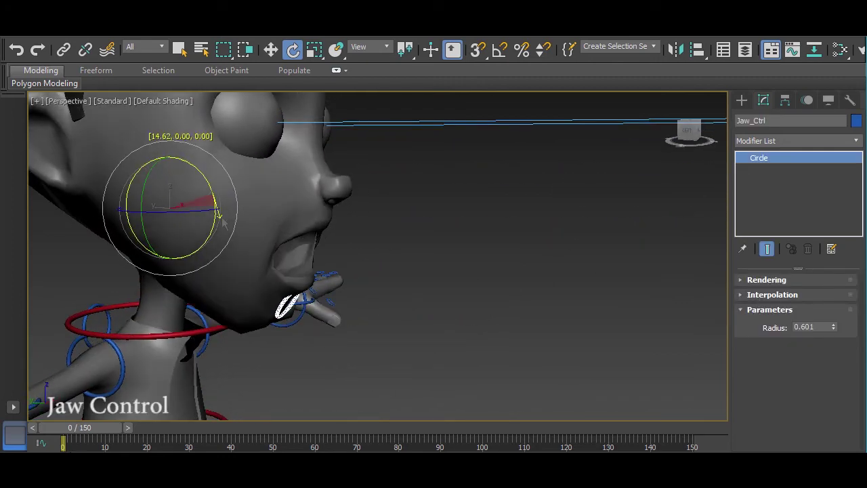
{"action": "key", "text": "ctrl+z"}
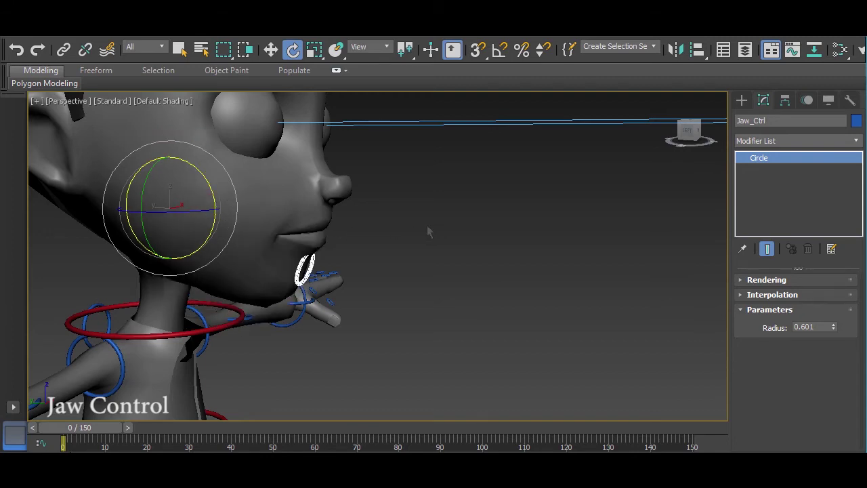
{"action": "mouse_move", "coordinate": [429, 232]}
{"action": "middle_mouse_down", "text": "alt"}
{"action": "mouse_move", "coordinate": [399, 259]}
{"action": "mouse_move", "coordinate": [396, 251]}
{"action": "middle_mouse_up", "text": "alt"}
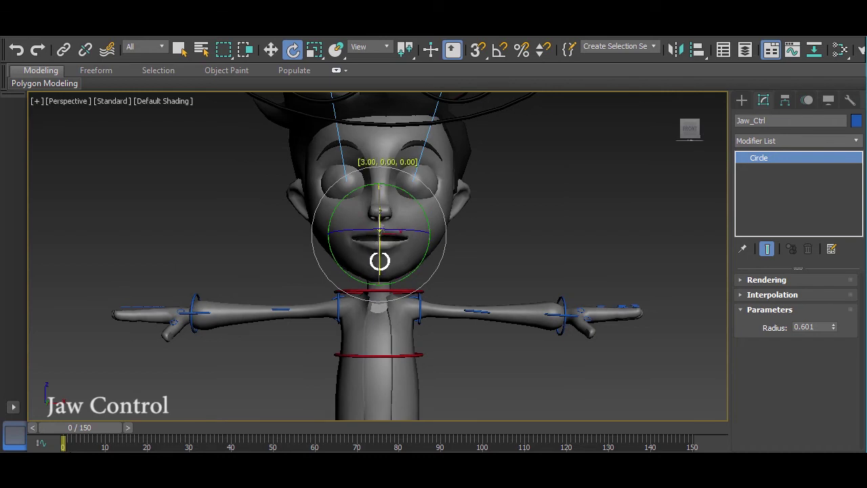
{"action": "mouse_move", "coordinate": [379, 274]}
{"action": "left_mouse_down"}
{"action": "mouse_move", "coordinate": [382, 248]}
{"action": "mouse_move", "coordinate": [379, 273]}
{"action": "left_mouse_up"}
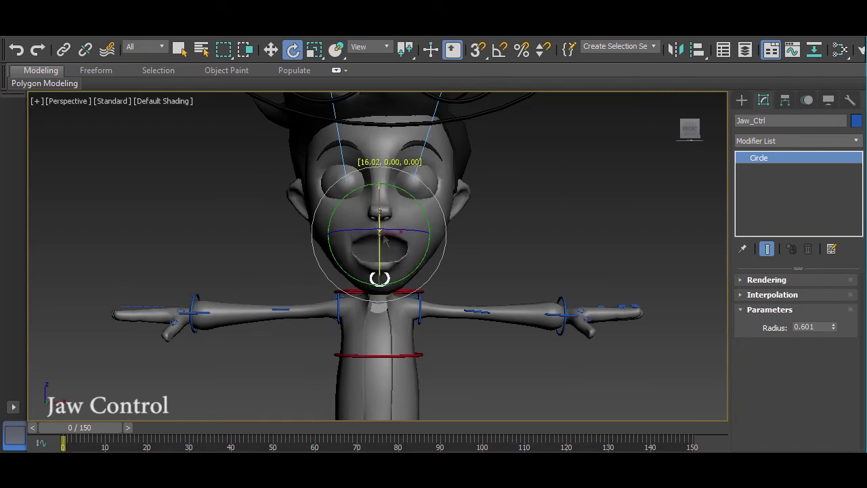
{"action": "left_click_drag", "start_coordinate": [384, 238], "coordinate": [384, 271]}
{"action": "mouse_move", "coordinate": [548, 244]}
{"action": "middle_mouse_down", "text": "alt"}
{"action": "mouse_move", "coordinate": [554, 256]}
{"action": "mouse_move", "coordinate": [478, 289]}
{"action": "mouse_move", "coordinate": [513, 290]}
{"action": "middle_mouse_up", "text": "alt"}
Step: Move Eye_Ctrl along X to shift the gaze of both eyes
{"action": "left_click", "coordinate": [473, 302]}
{"action": "key", "text": "w"}
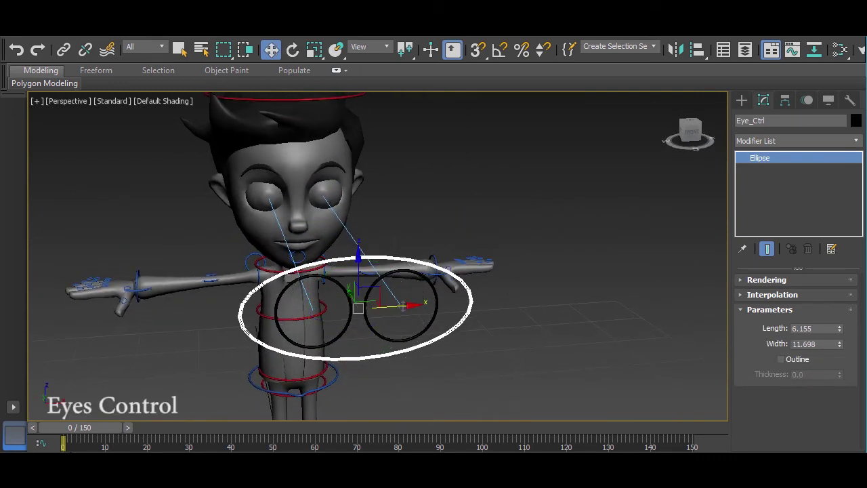
{"action": "mouse_move", "coordinate": [403, 307]}
{"action": "left_mouse_down"}
{"action": "mouse_move", "coordinate": [490, 308]}
{"action": "mouse_move", "coordinate": [274, 310]}
{"action": "mouse_move", "coordinate": [536, 305]}
{"action": "mouse_move", "coordinate": [349, 312]}
{"action": "mouse_move", "coordinate": [400, 328]}
{"action": "left_mouse_up"}
Step: Move L_Eye_Ctrl far right and back left, with the left eye's aim line following
{"action": "left_click", "coordinate": [441, 307]}
{"action": "left_click_drag", "start_coordinate": [444, 305], "coordinate": [737, 250]}
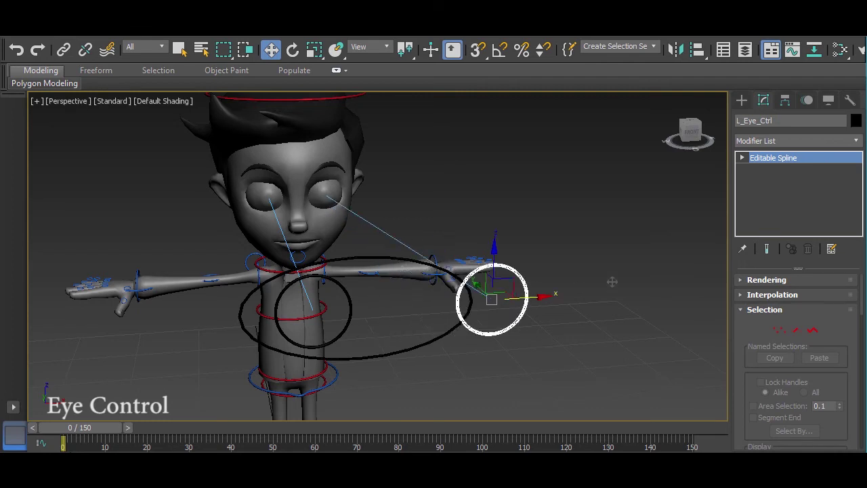
{"action": "mouse_move", "coordinate": [690, 286]}
{"action": "left_mouse_down"}
{"action": "mouse_move", "coordinate": [126, 309]}
{"action": "mouse_move", "coordinate": [561, 290]}
{"action": "mouse_move", "coordinate": [400, 305]}
{"action": "left_mouse_up"}
{"action": "middle_click_drag", "start_coordinate": [437, 237], "coordinate": [492, 293]}
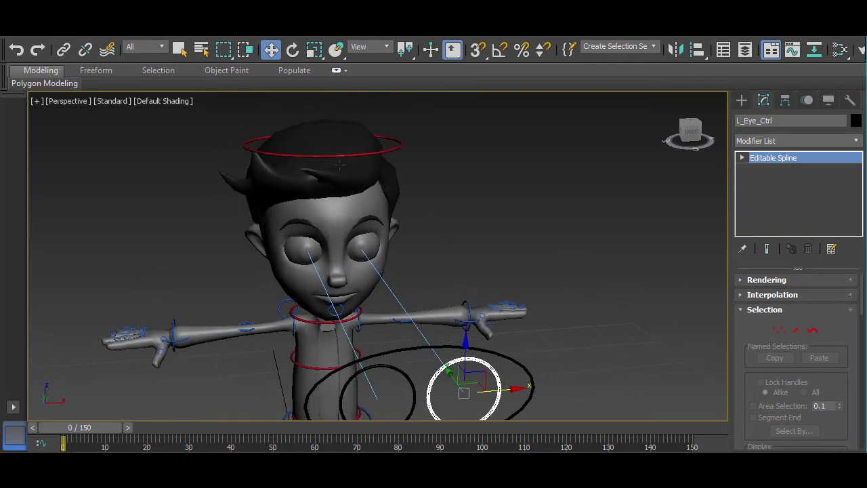
{"action": "left_click", "coordinate": [341, 156]}
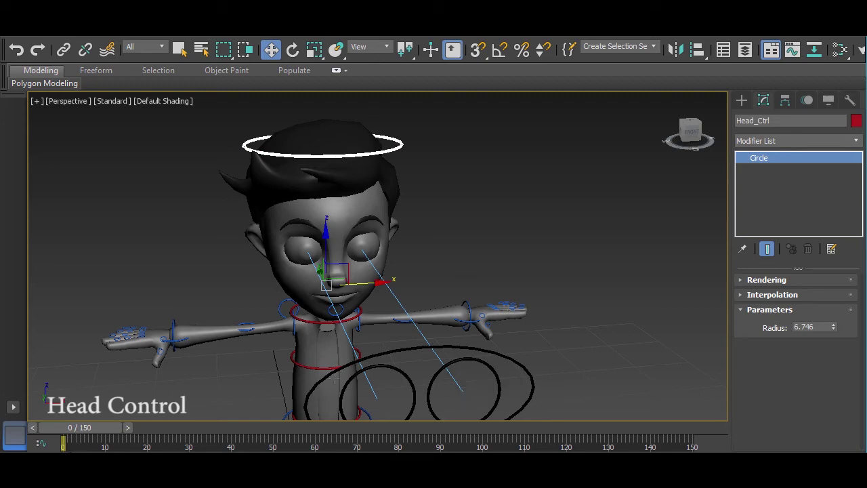
{"action": "key", "text": "e"}
{"action": "mouse_move", "coordinate": [328, 243]}
{"action": "left_mouse_down"}
{"action": "mouse_move", "coordinate": [328, 272]}
{"action": "mouse_move", "coordinate": [352, 287]}
{"action": "left_mouse_up"}
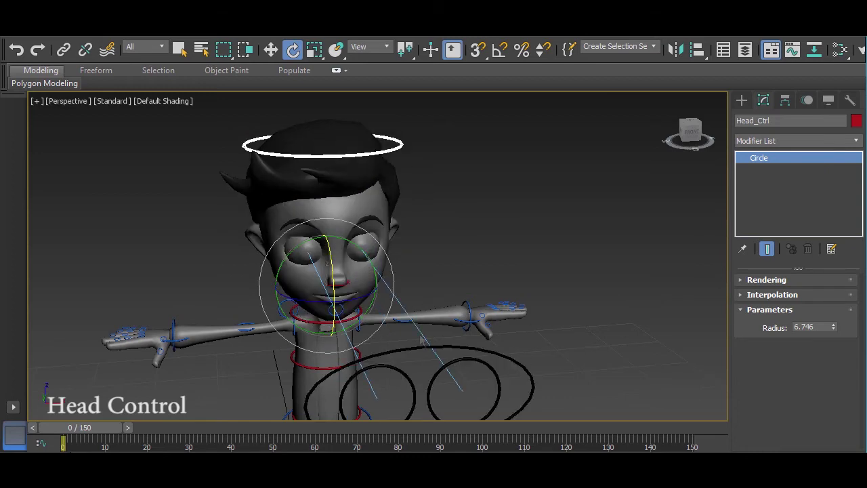
{"action": "middle_click_drag", "start_coordinate": [421, 340], "coordinate": [384, 292], "text": "alt"}
{"action": "scroll", "coordinate": [384, 292], "scroll_direction": "up", "scroll_amount": 5}
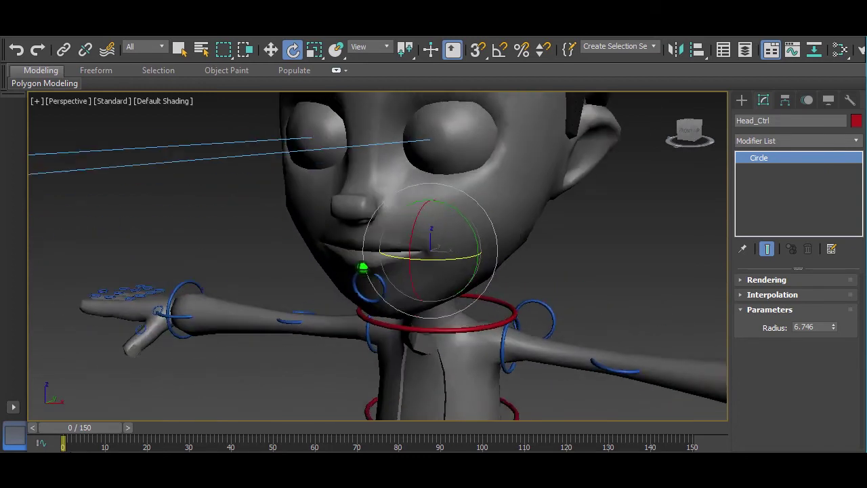
{"action": "left_click", "coordinate": [363, 268]}
{"action": "middle_click_drag", "start_coordinate": [363, 268], "coordinate": [522, 210], "text": "alt"}
{"action": "left_click", "coordinate": [630, 290]}
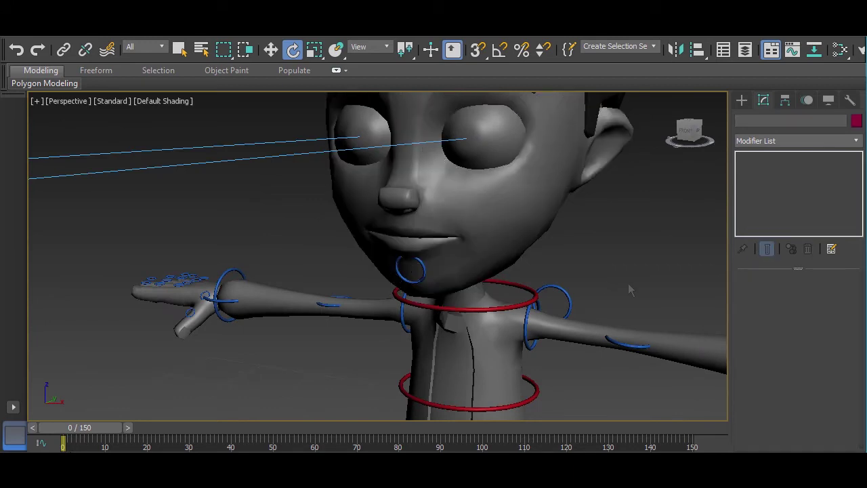
Step: Select Kid_Head and turn off Edged Faces in the viewport shading menu
{"action": "left_click", "coordinate": [534, 219]}
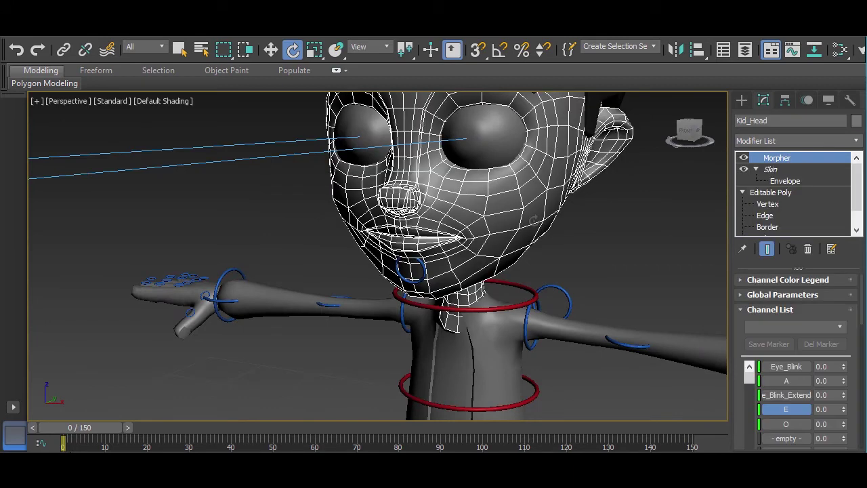
{"action": "left_click", "coordinate": [157, 103]}
{"action": "mouse_move", "coordinate": [204, 258]}
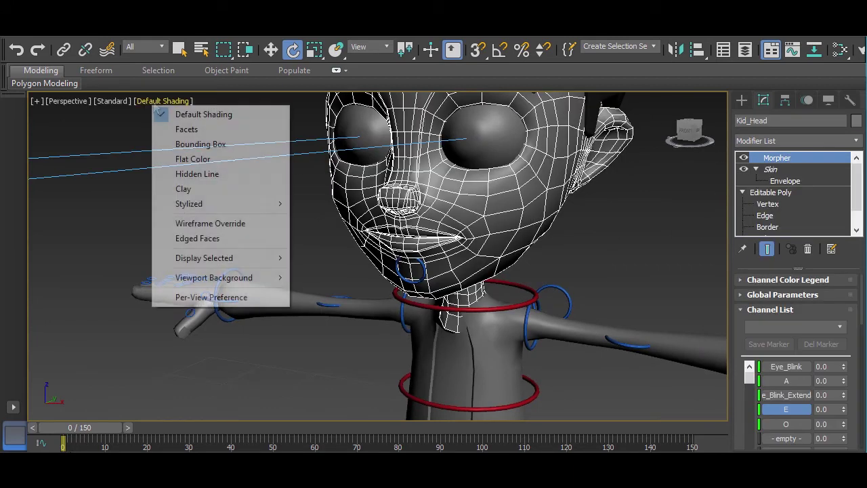
{"action": "left_click", "coordinate": [330, 263]}
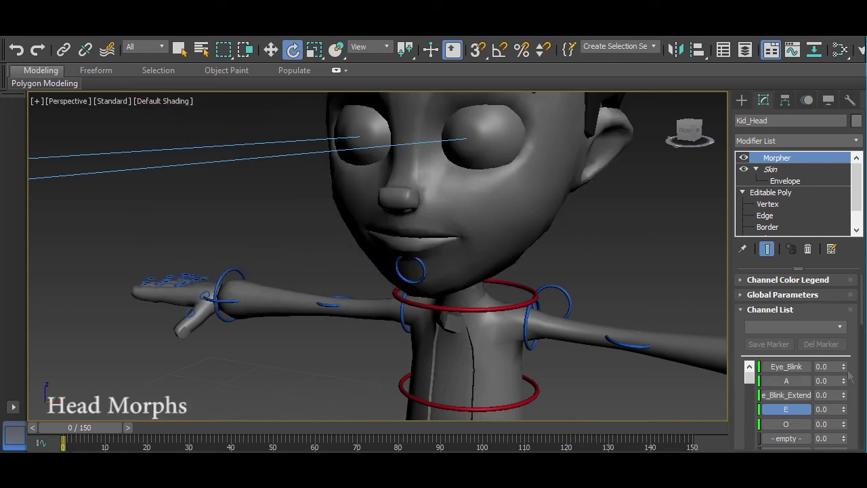
Step: Test the Eye_Blink, extended blink and E morph channels, then raise O to 40.0
{"action": "mouse_move", "coordinate": [845, 366]}
{"action": "left_mouse_down"}
{"action": "mouse_move", "coordinate": [841, 345]}
{"action": "mouse_move", "coordinate": [844, 366]}
{"action": "left_mouse_up"}
{"action": "middle_click_drag", "start_coordinate": [455, 210], "coordinate": [457, 281]}
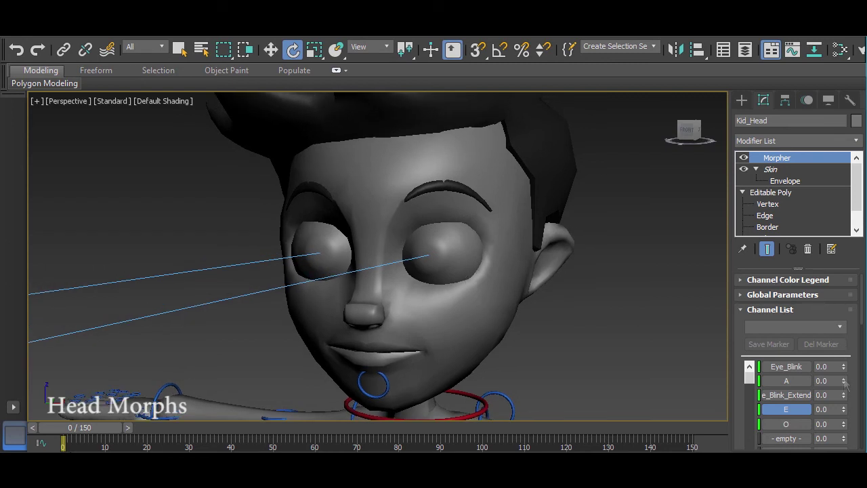
{"action": "mouse_move", "coordinate": [846, 368]}
{"action": "left_mouse_down"}
{"action": "mouse_move", "coordinate": [848, 384]}
{"action": "mouse_move", "coordinate": [836, 309]}
{"action": "mouse_move", "coordinate": [865, 434]}
{"action": "left_mouse_up"}
{"action": "left_click_drag", "start_coordinate": [844, 396], "coordinate": [851, 329]}
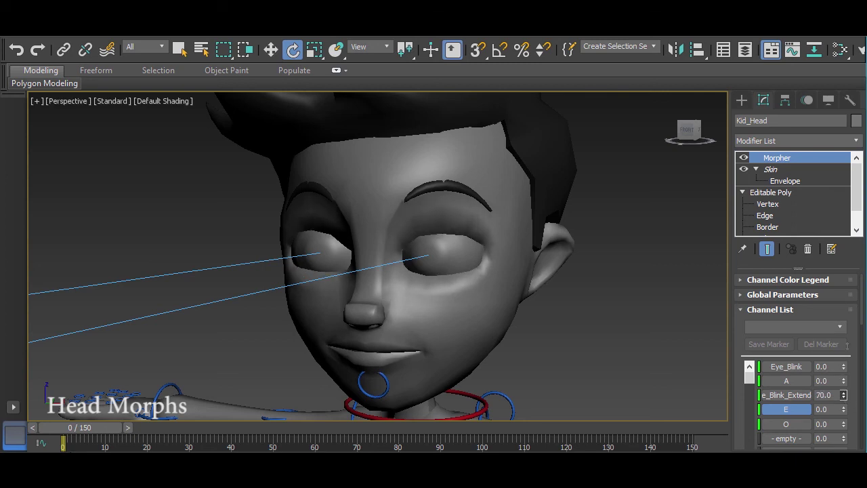
{"action": "mouse_move", "coordinate": [843, 395]}
{"action": "left_mouse_down"}
{"action": "mouse_move", "coordinate": [854, 431]}
{"action": "mouse_move", "coordinate": [840, 317]}
{"action": "left_mouse_up"}
{"action": "mouse_move", "coordinate": [840, 354]}
{"action": "left_mouse_down"}
{"action": "mouse_move", "coordinate": [847, 418]}
{"action": "mouse_move", "coordinate": [835, 319]}
{"action": "mouse_move", "coordinate": [843, 435]}
{"action": "left_mouse_up"}
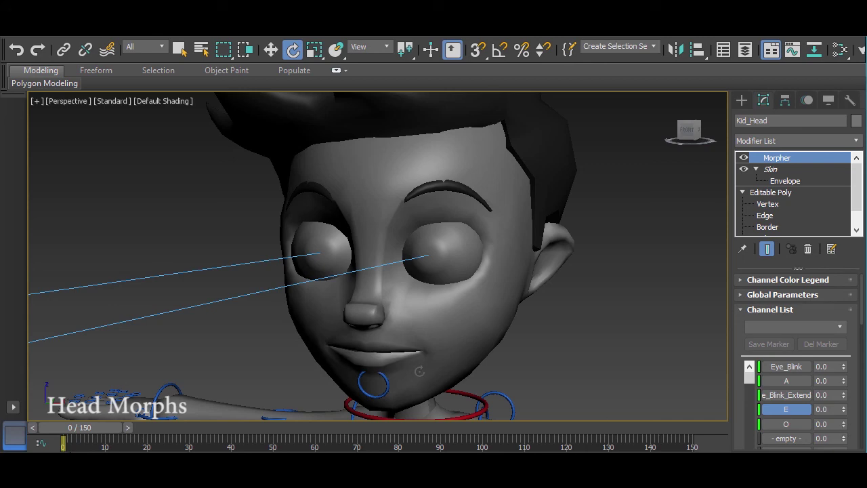
{"action": "middle_click_drag", "start_coordinate": [431, 366], "coordinate": [448, 363], "text": "alt"}
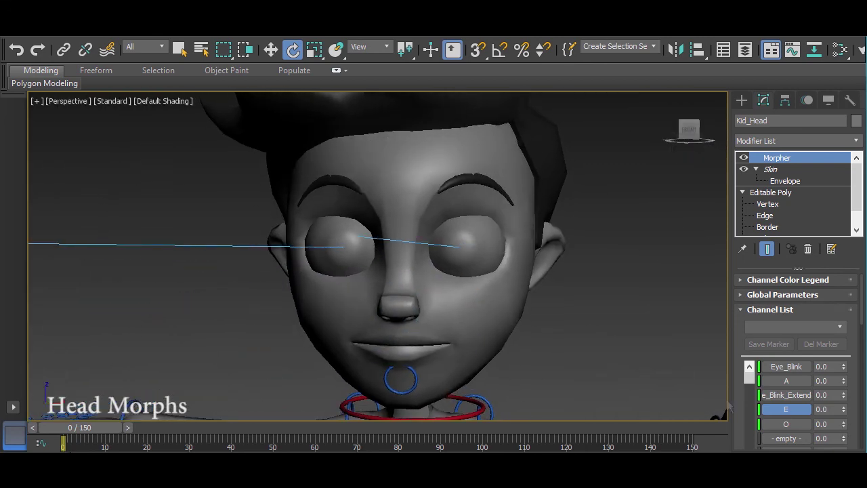
{"action": "mouse_move", "coordinate": [844, 424]}
{"action": "left_mouse_down"}
{"action": "mouse_move", "coordinate": [855, 409]}
{"action": "mouse_move", "coordinate": [855, 372]}
{"action": "left_mouse_up"}
Step: Reset the O morph to 0.0, zoom out to the full character, and deselect everything
{"action": "right_click", "coordinate": [856, 371]}
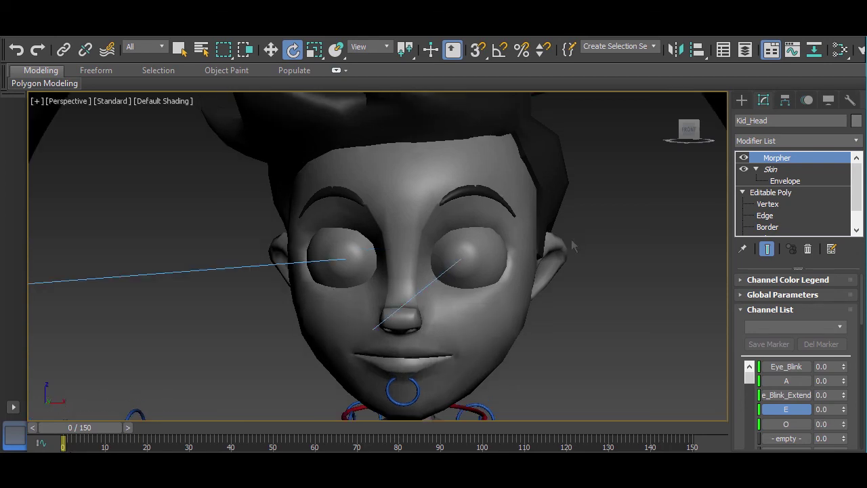
{"action": "scroll", "coordinate": [572, 237], "scroll_direction": "down", "scroll_amount": 3}
{"action": "scroll", "coordinate": [572, 237], "scroll_direction": "down", "scroll_amount": 2}
{"action": "scroll", "coordinate": [571, 238], "scroll_direction": "down", "scroll_amount": 1}
{"action": "scroll", "coordinate": [500, 248], "scroll_direction": "down", "scroll_amount": 2}
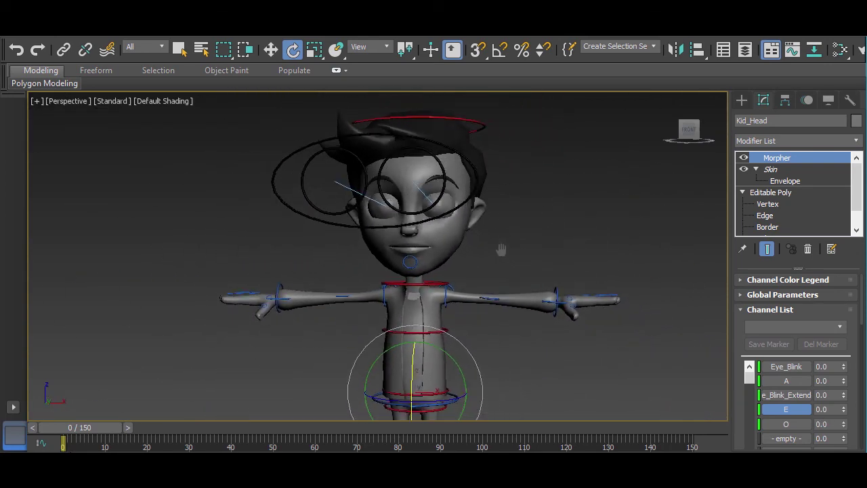
{"action": "scroll", "coordinate": [500, 242], "scroll_direction": "down", "scroll_amount": 2}
{"action": "mouse_move", "coordinate": [500, 242]}
{"action": "middle_mouse_down"}
{"action": "mouse_move", "coordinate": [506, 283]}
{"action": "mouse_move", "coordinate": [498, 287]}
{"action": "mouse_move", "coordinate": [523, 310]}
{"action": "mouse_move", "coordinate": [498, 296]}
{"action": "mouse_move", "coordinate": [500, 305]}
{"action": "mouse_move", "coordinate": [502, 296]}
{"action": "middle_mouse_up"}
{"action": "scroll", "coordinate": [507, 278], "scroll_direction": "down", "scroll_amount": 1}
{"action": "left_click", "coordinate": [520, 303]}
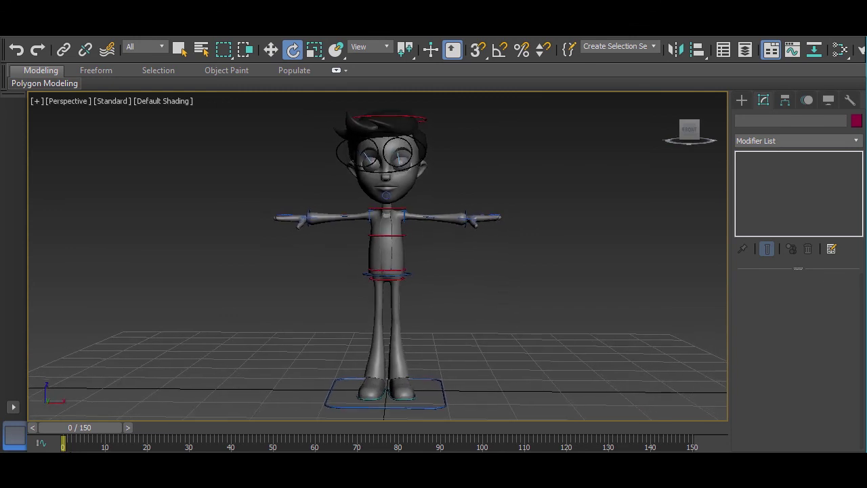